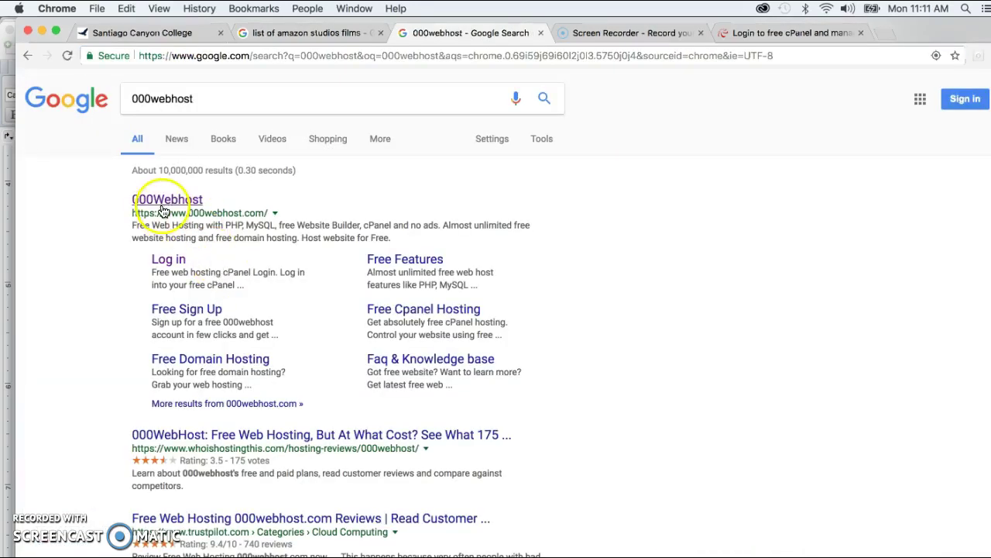
# Open the 000webhost homepage from the Google search results.
pyautogui.click(164, 203)
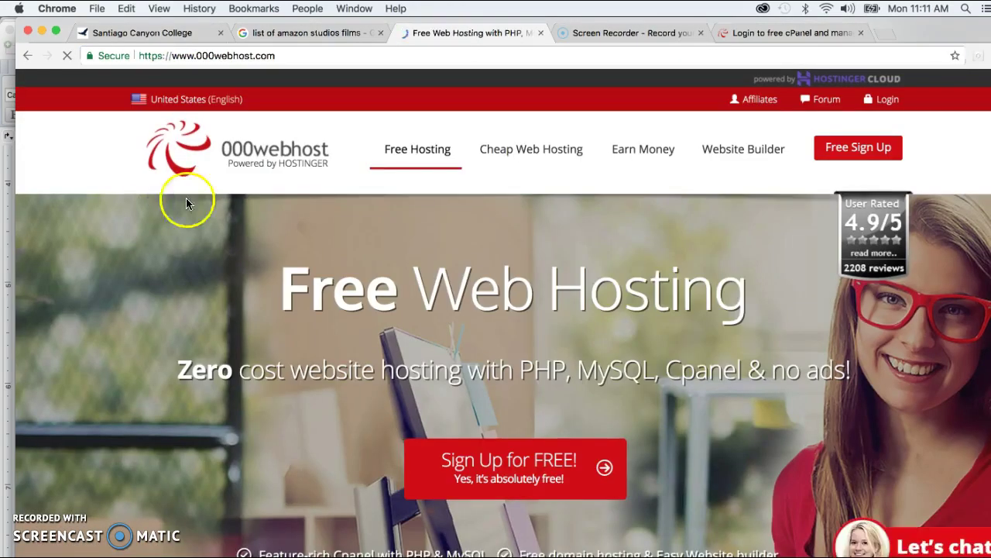
# Go to the 000webhost free sign-up page using the red Free Sign Up button.
pyautogui.click(855, 150)
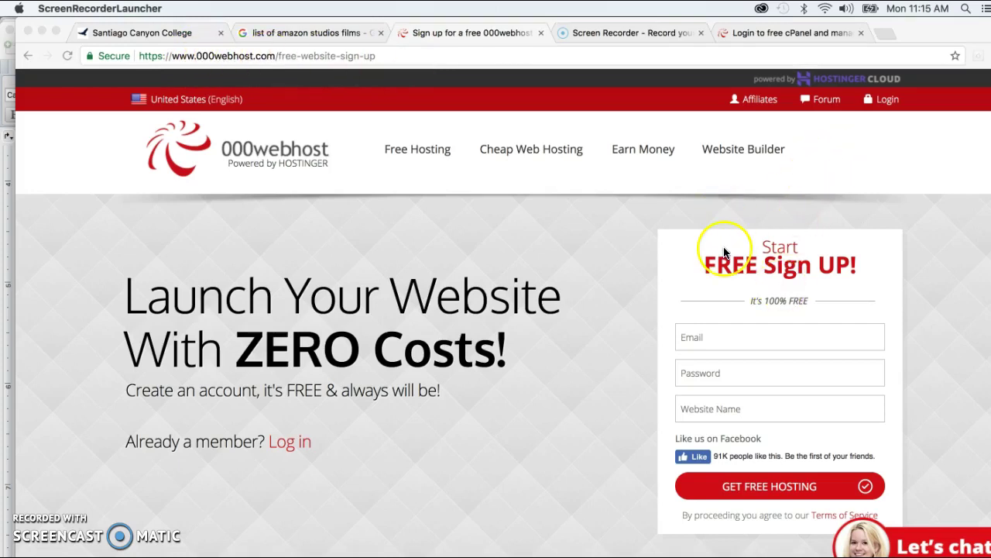
# Enter the sign-up email, password and website name, then submit the free hosting form.
pyautogui.click(701, 339)
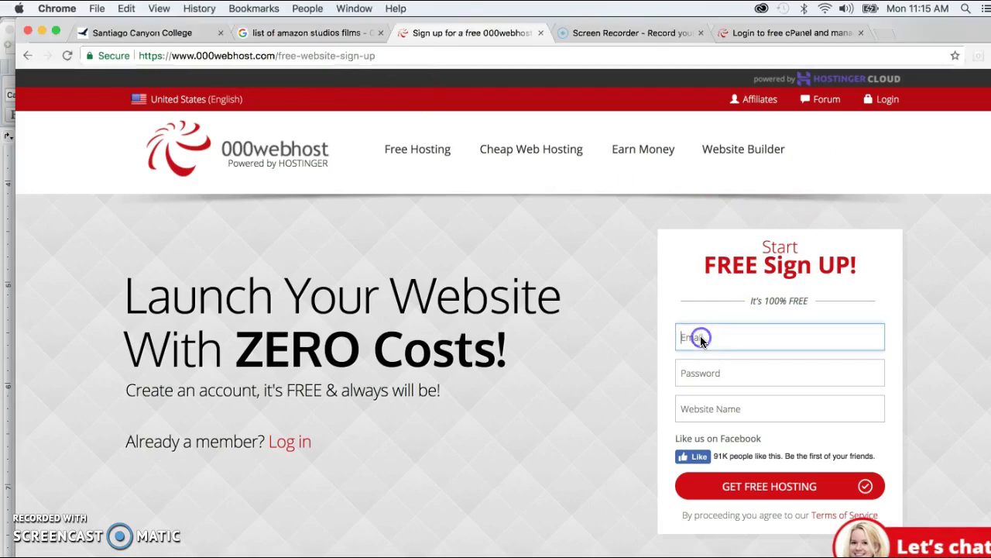
pyautogui.click(688, 404)
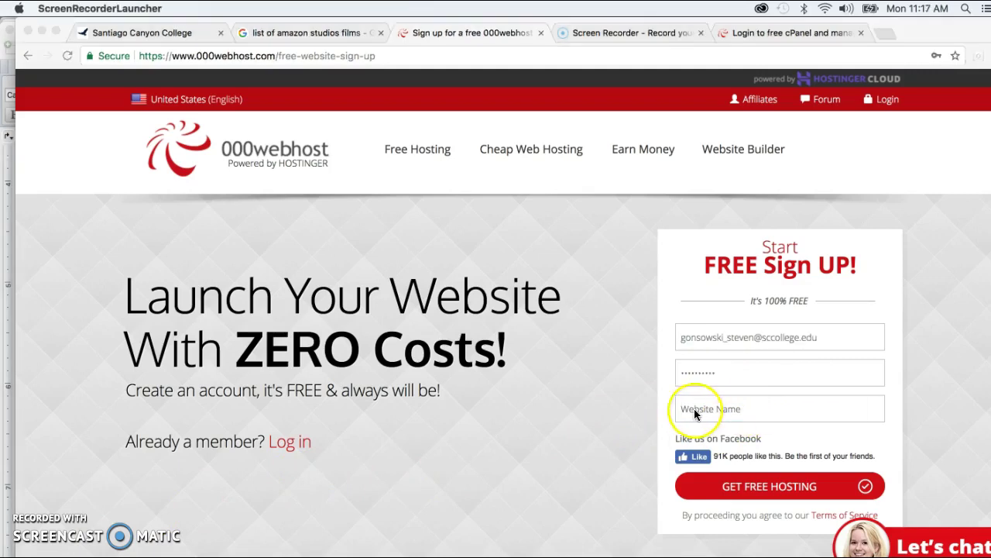
pyautogui.click(694, 410)
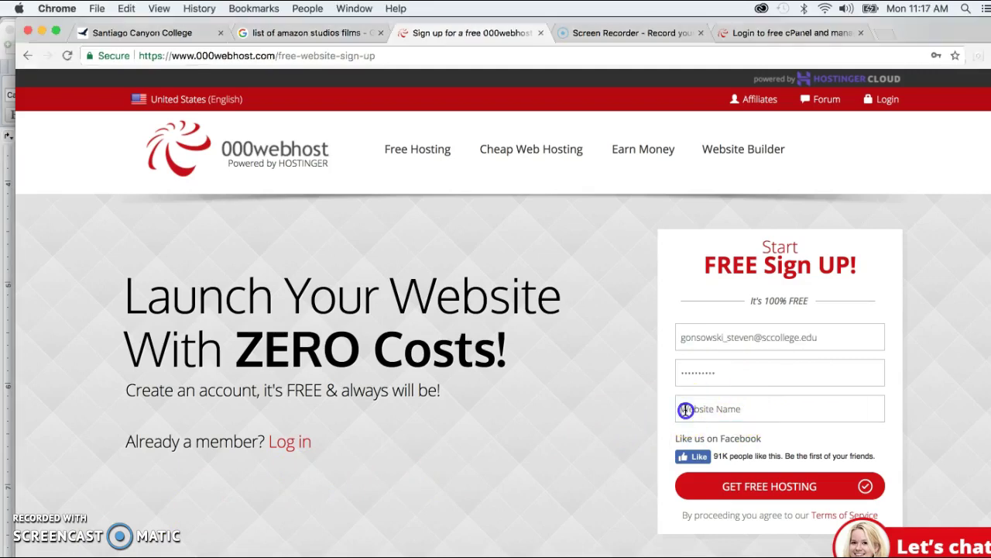
pyautogui.write('go')
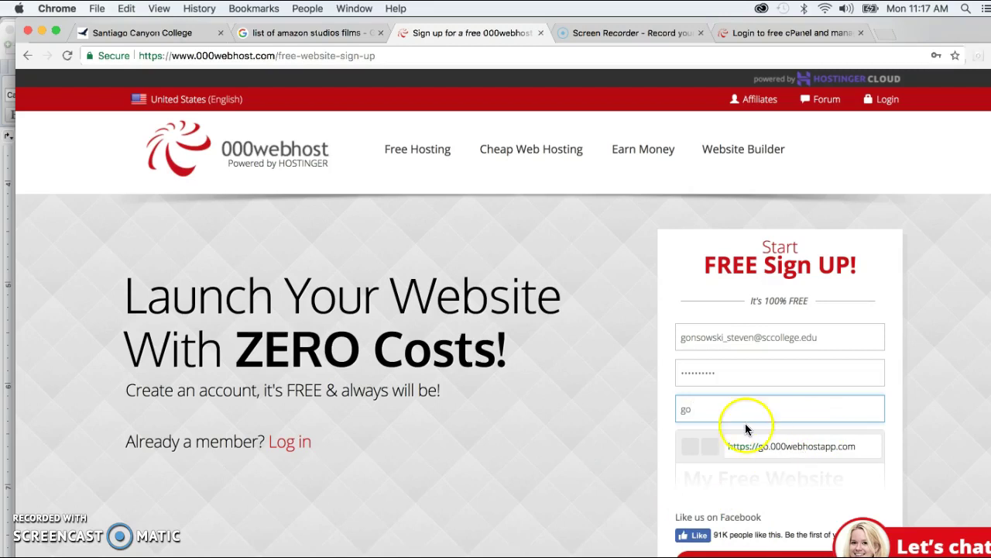
pyautogui.write('n')
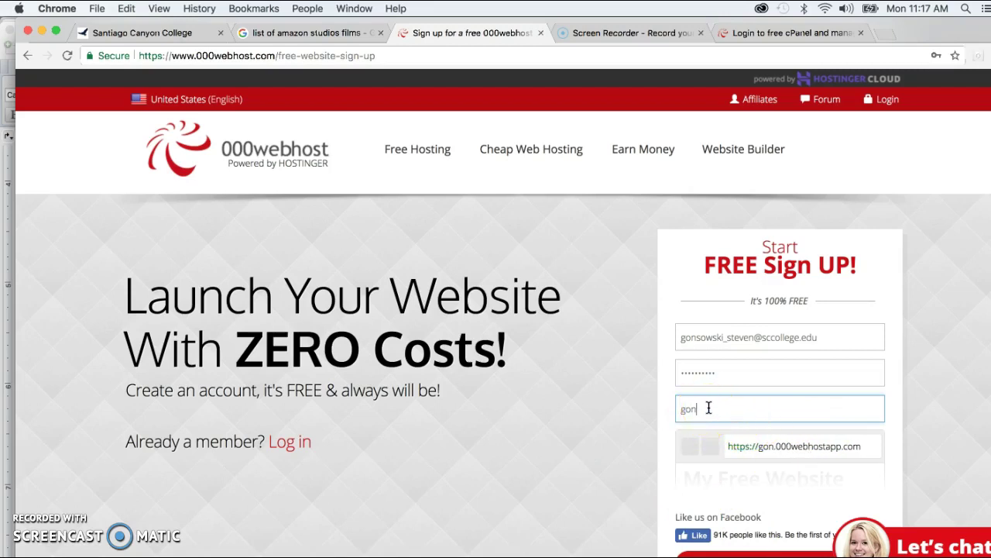
pyautogui.write('sowski')
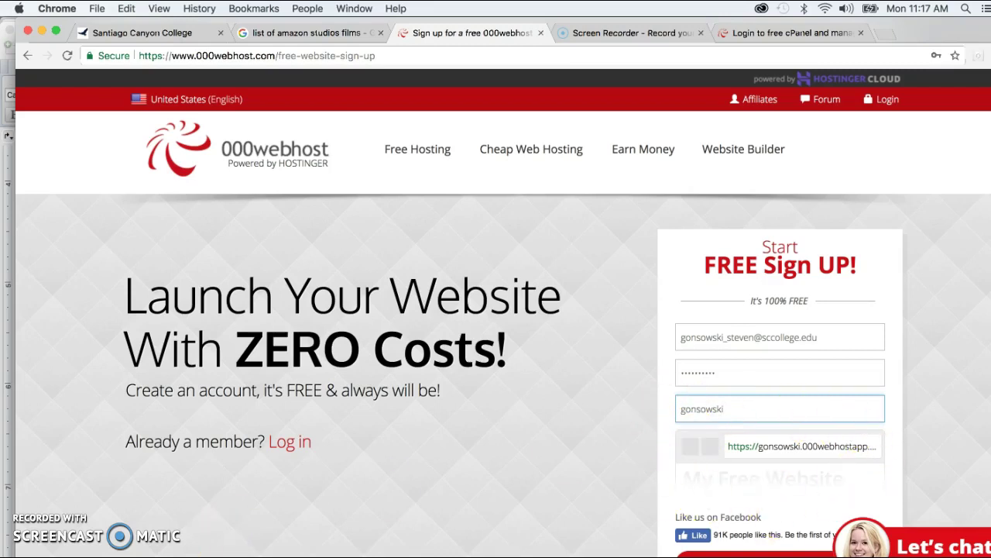
pyautogui.press('Return')
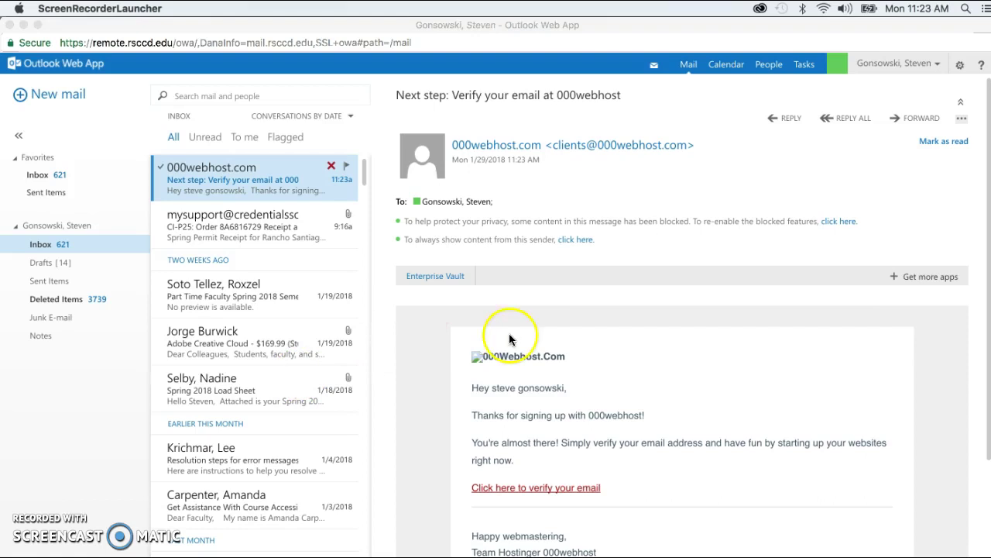
# Open the 000webhost email in Outlook Web App and follow its verify-email link.
pyautogui.click(195, 169)
pyautogui.scroll(-3, 627, 403)
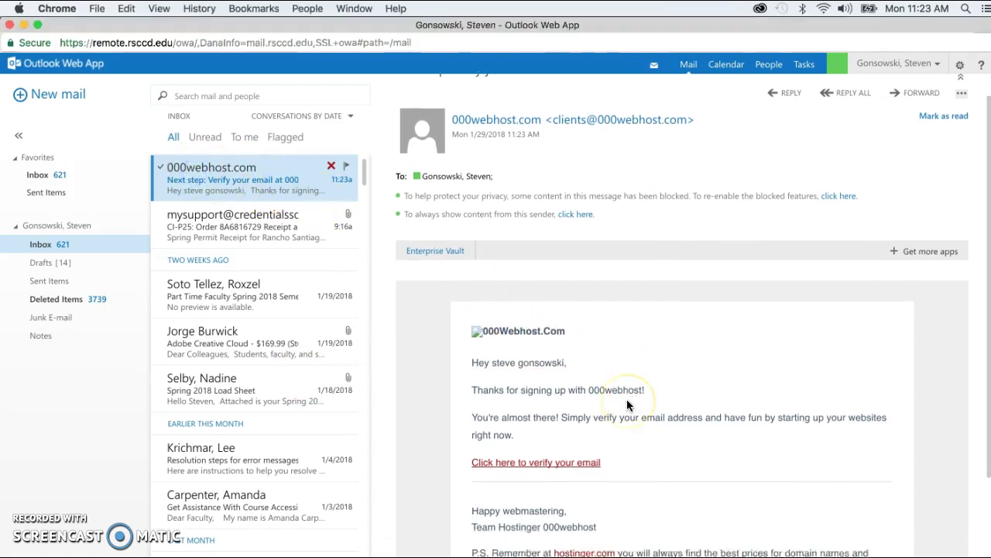
pyautogui.scroll(-2, 627, 404)
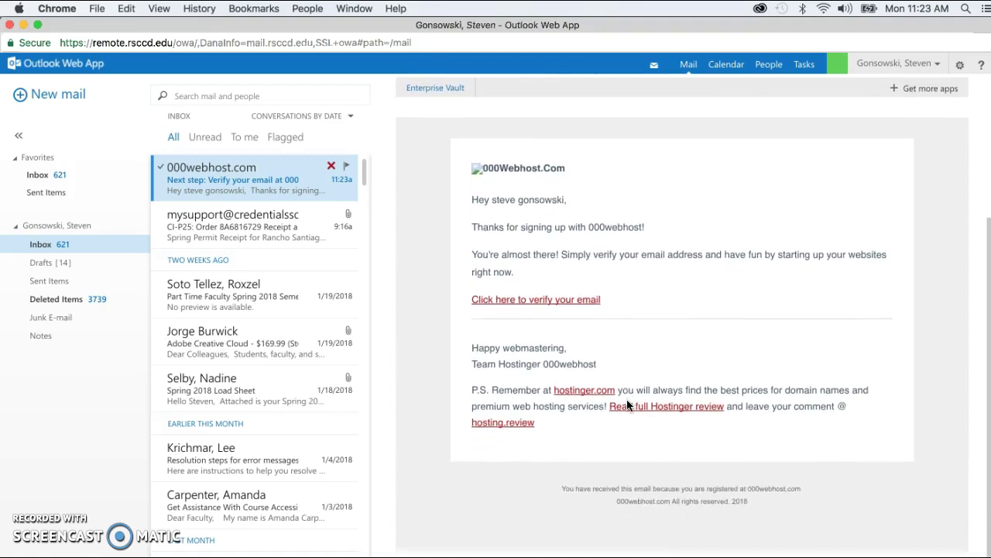
pyautogui.click(553, 299)
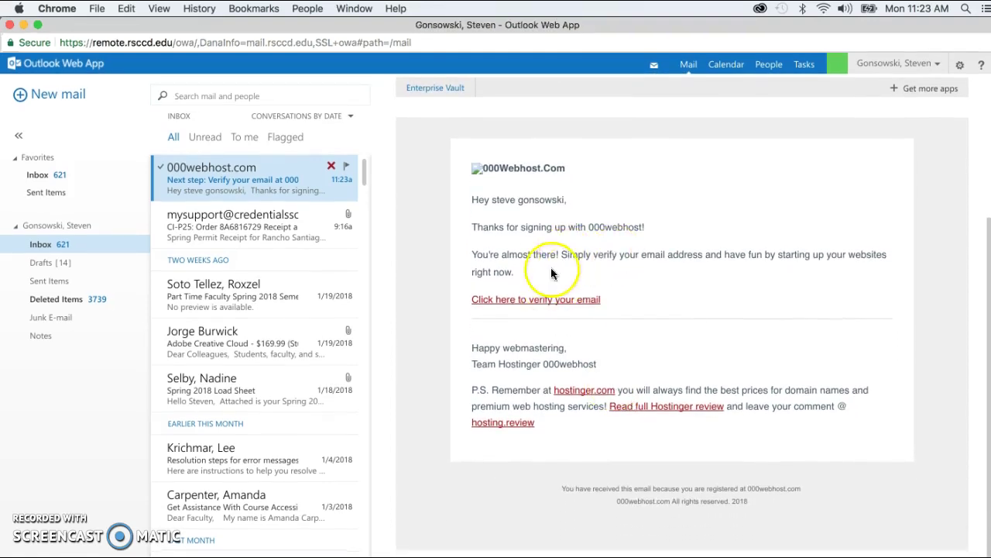
pyautogui.click(543, 301)
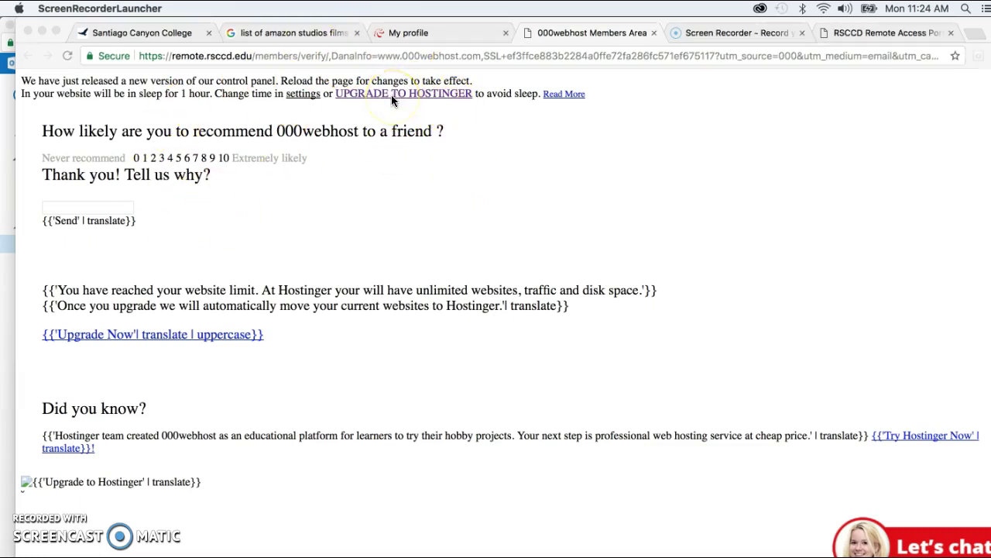
# Reload the 000webhost members page and switch to the Gmail inbox.
pyautogui.click(421, 182)
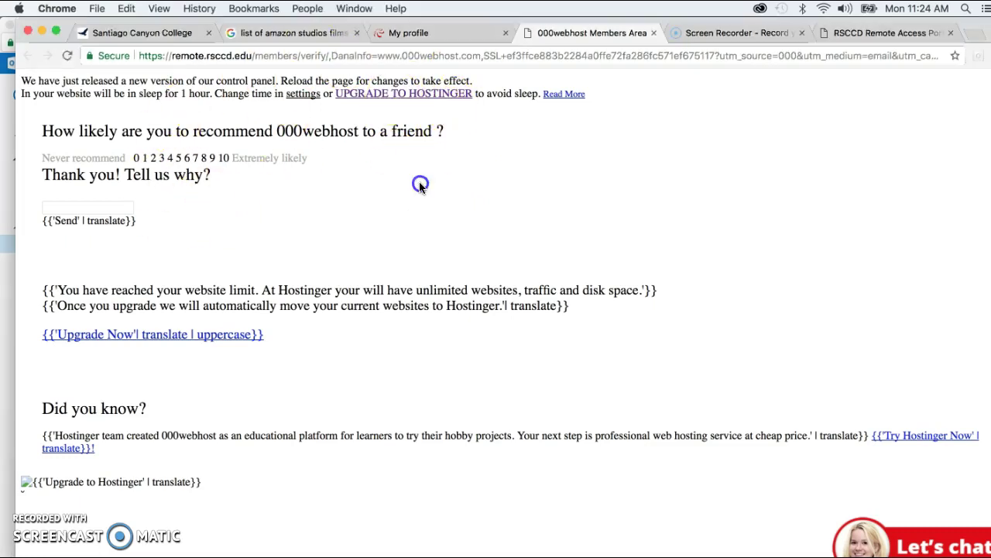
pyautogui.click(66, 57)
pyautogui.click(261, 238)
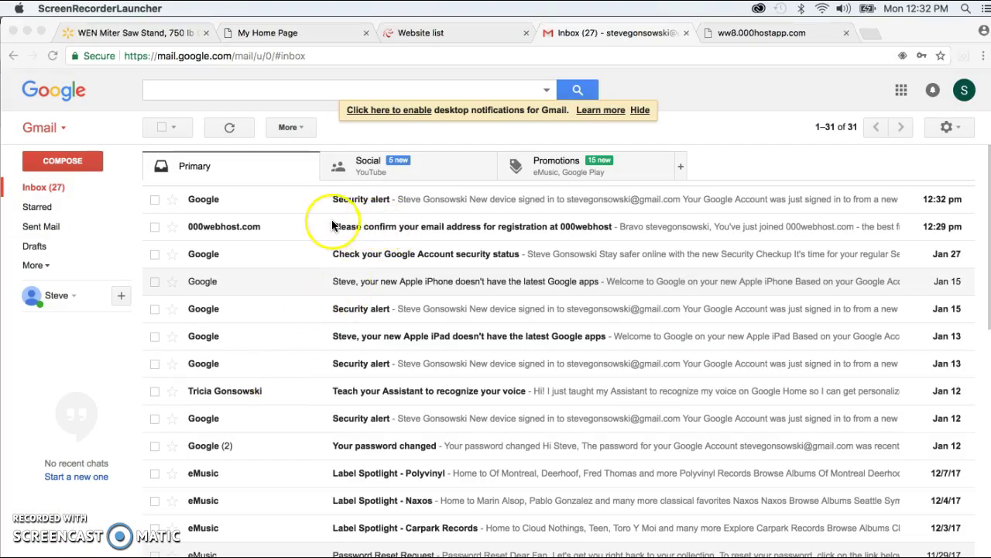
# Open the 'Please confirm your email address' message and confirm it with Verify email.
pyautogui.click(391, 229)
pyautogui.click(392, 230)
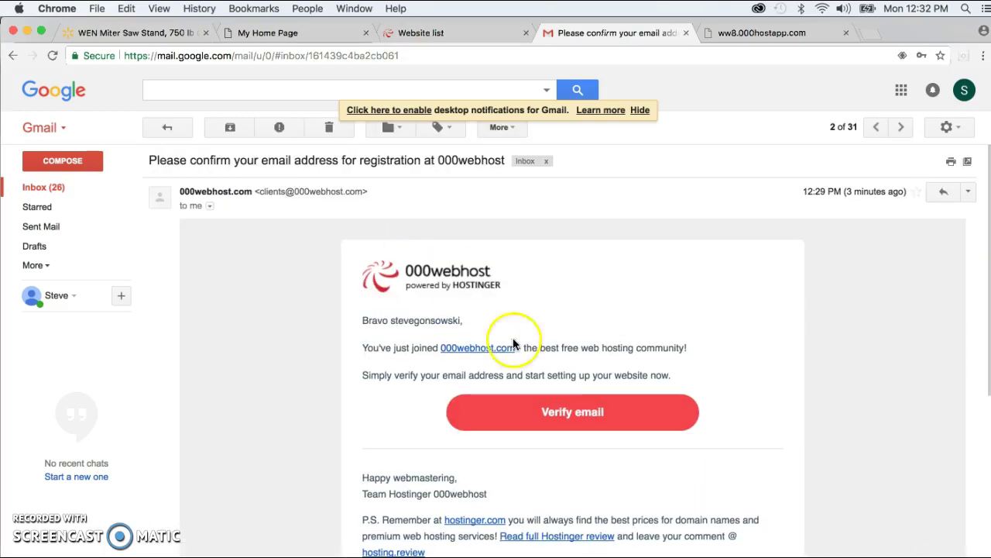
pyautogui.click(553, 415)
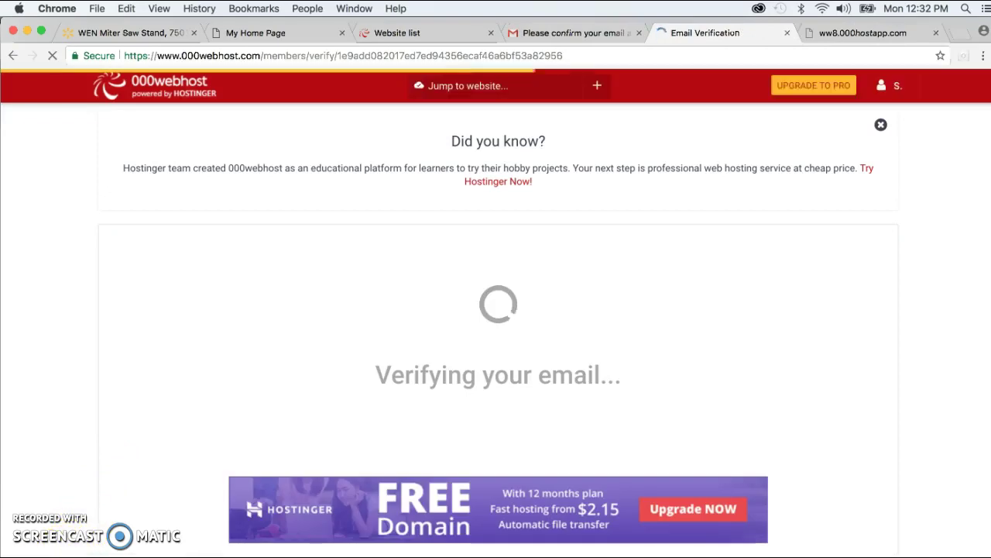
pyautogui.scroll(-1, 280, 382)
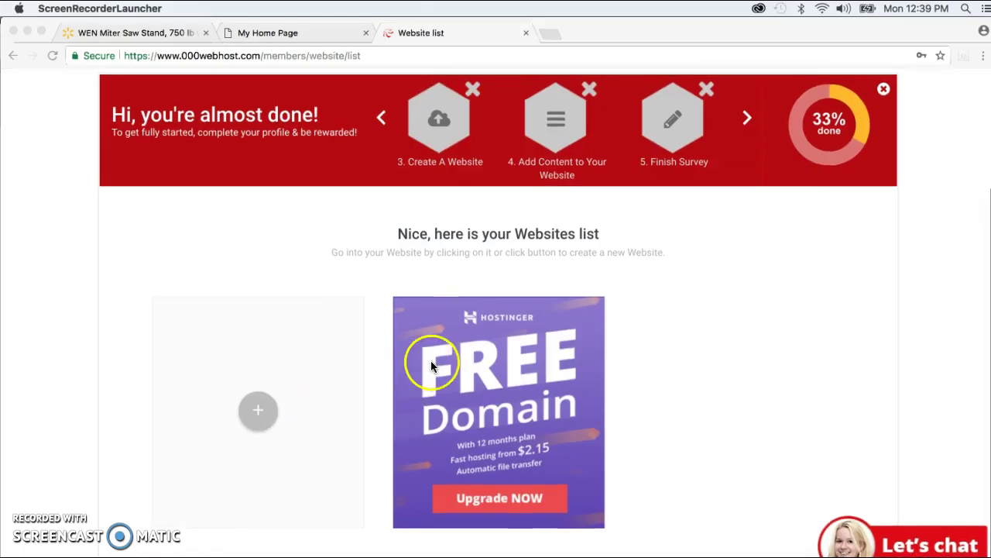
# Create the webclass1 website with a name and password in the New Website dialog.
pyautogui.scroll(3, 293, 231)
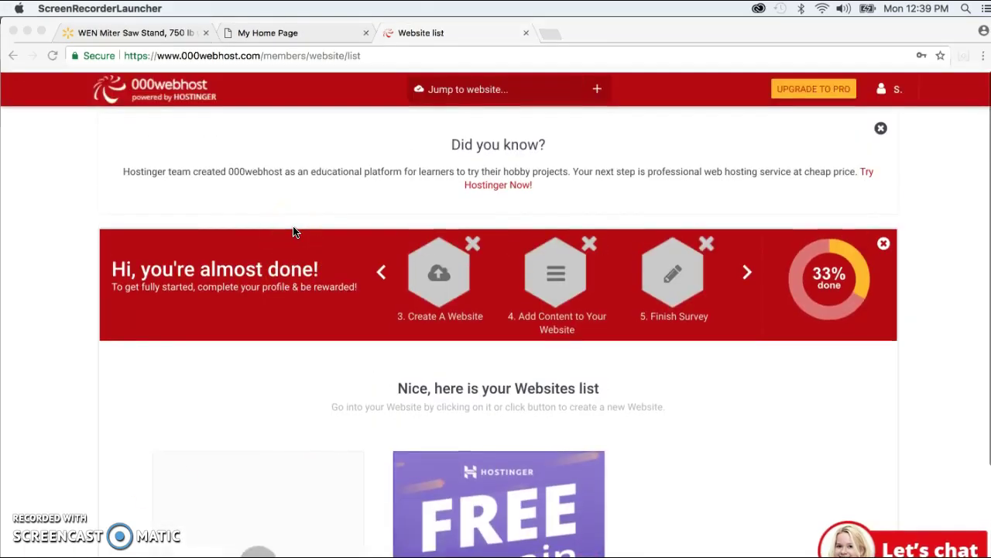
pyautogui.scroll(-3, 293, 230)
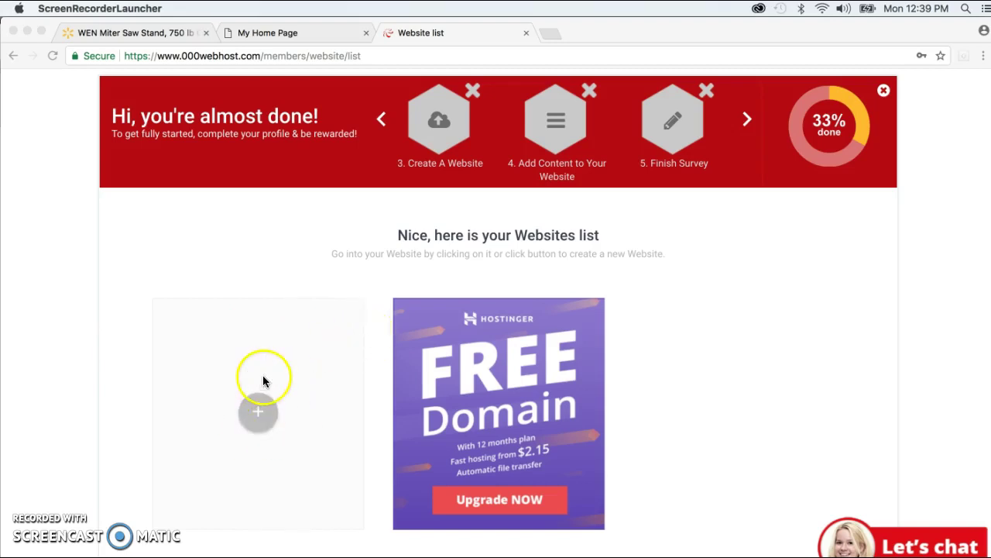
pyautogui.click(258, 415)
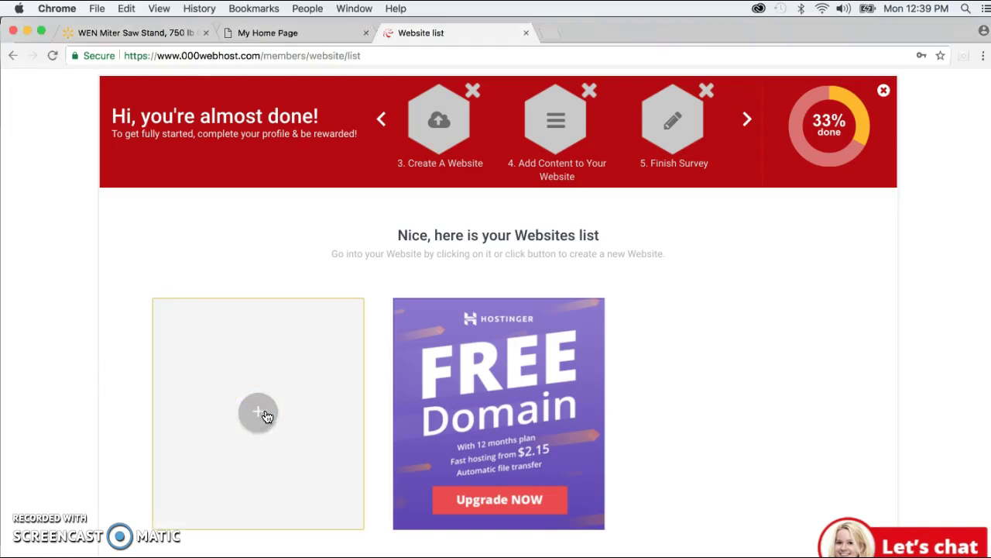
pyautogui.click(259, 415)
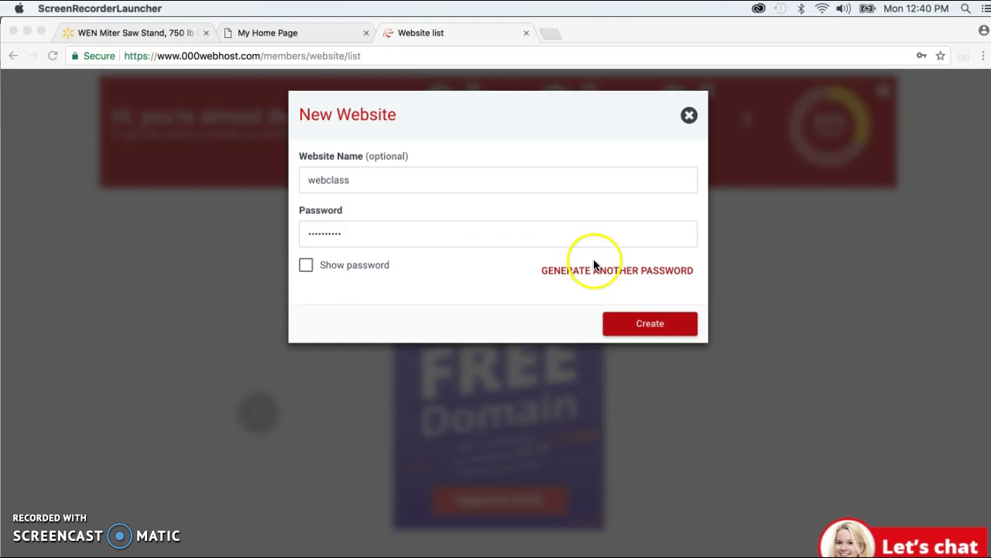
pyautogui.click(659, 328)
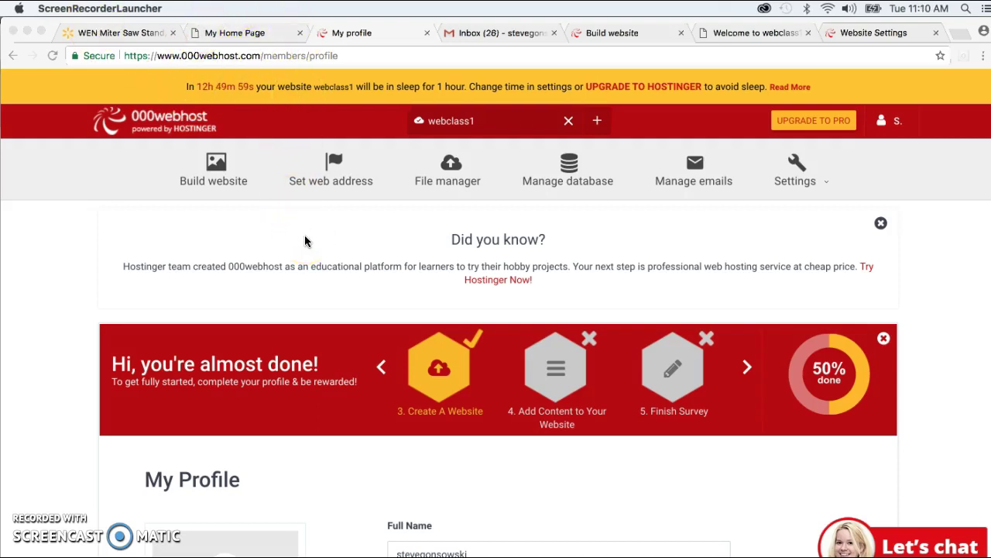
# Close the 000webhost My profile tab to return to the Gmail inbox.
pyautogui.click(429, 33)
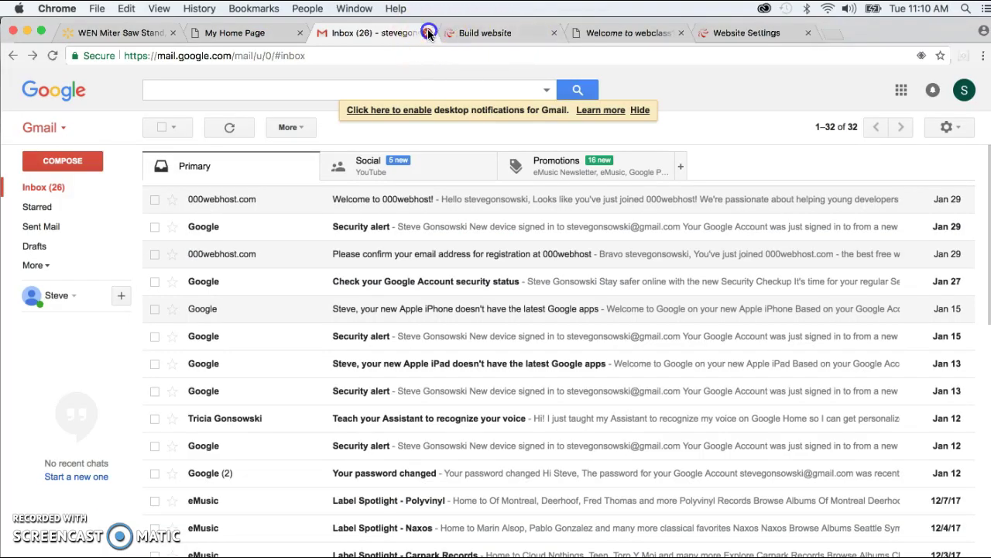
# Close the Gmail, Build website, welcome page and Website Settings tabs.
pyautogui.click(427, 34)
pyautogui.click(428, 33)
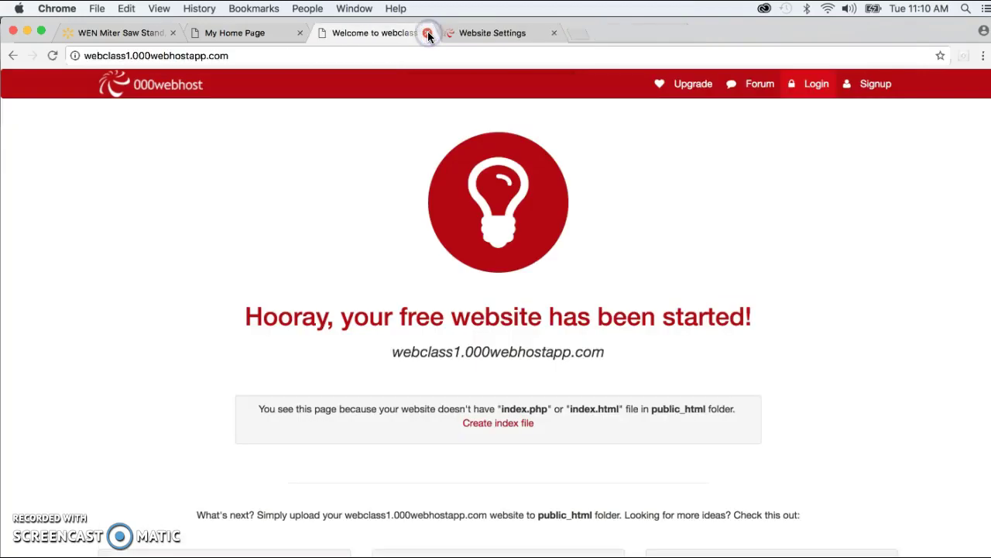
pyautogui.click(428, 33)
pyautogui.click(428, 33)
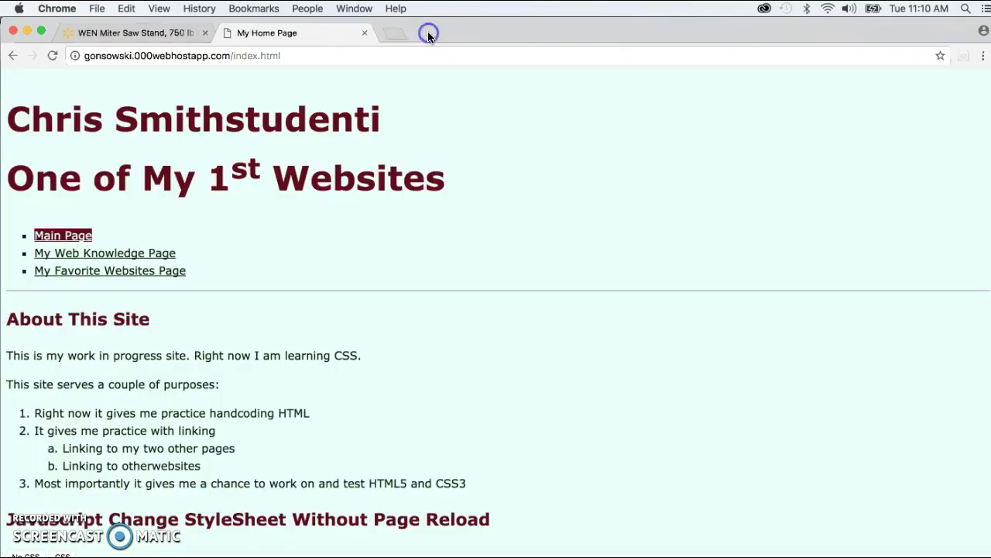
# Search '000 hosting' in a new tab and open the 000webhost result.
pyautogui.click(391, 37)
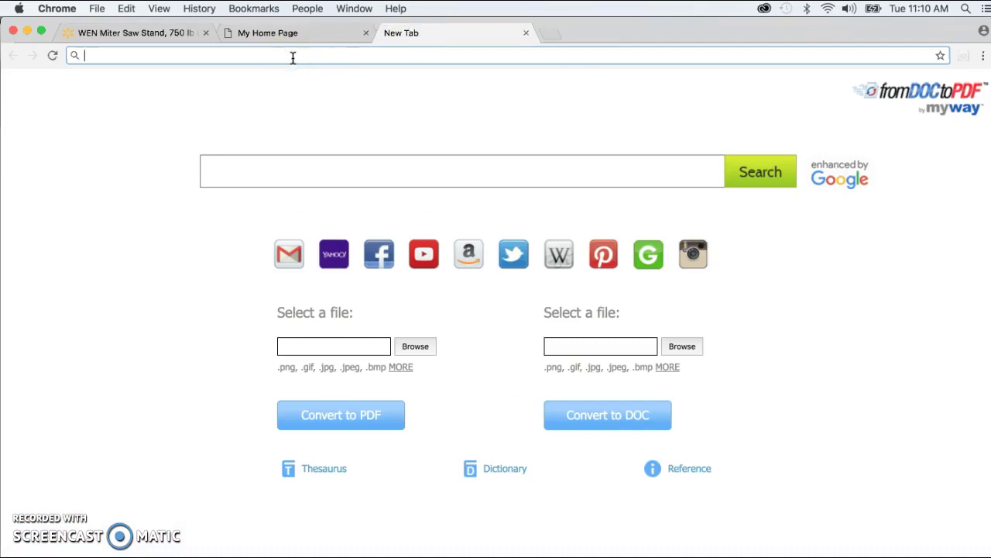
pyautogui.write('oo')
pyautogui.press('BackSpace')
pyautogui.press('BackSpace')
pyautogui.write('000')
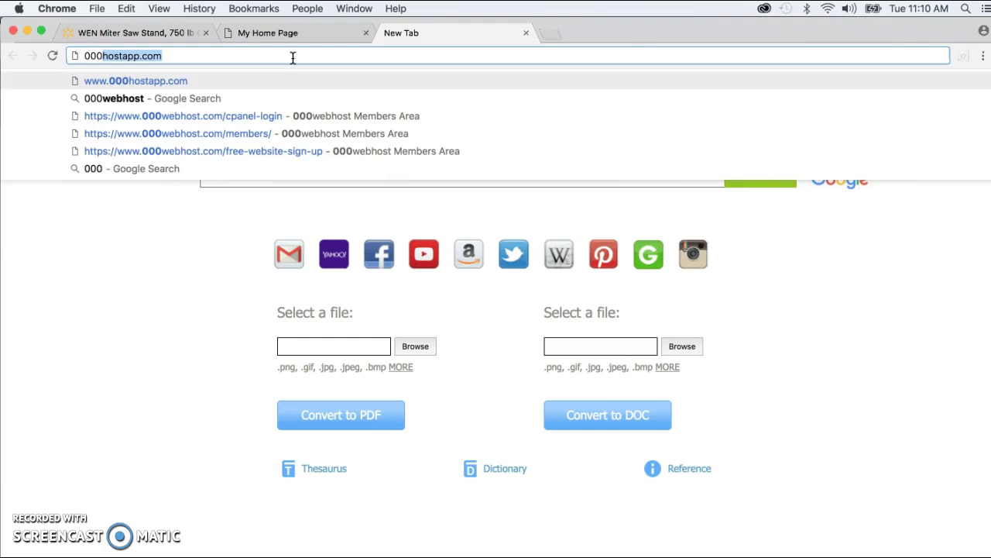
pyautogui.write(' hi')
pyautogui.press('BackSpace')
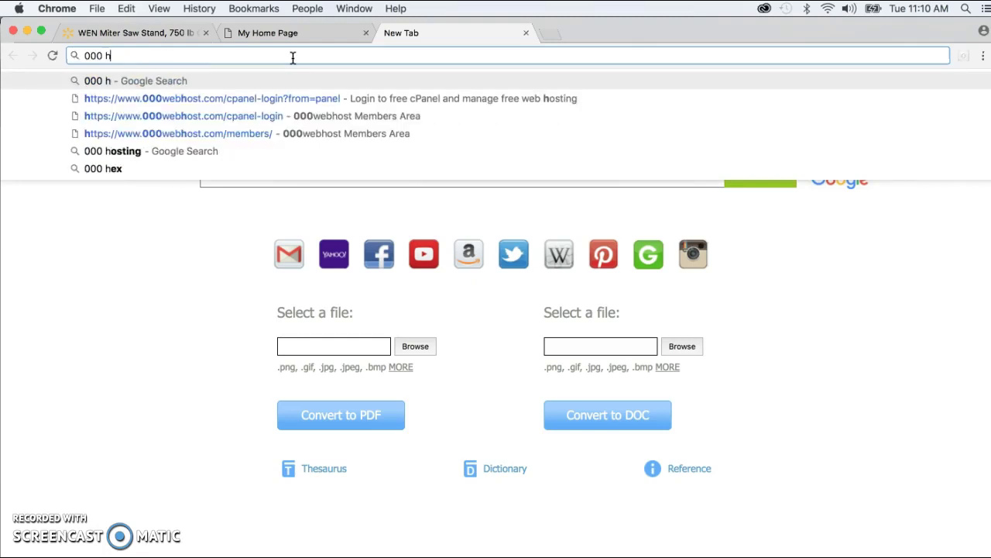
pyautogui.write('osting')
pyautogui.press('Return')
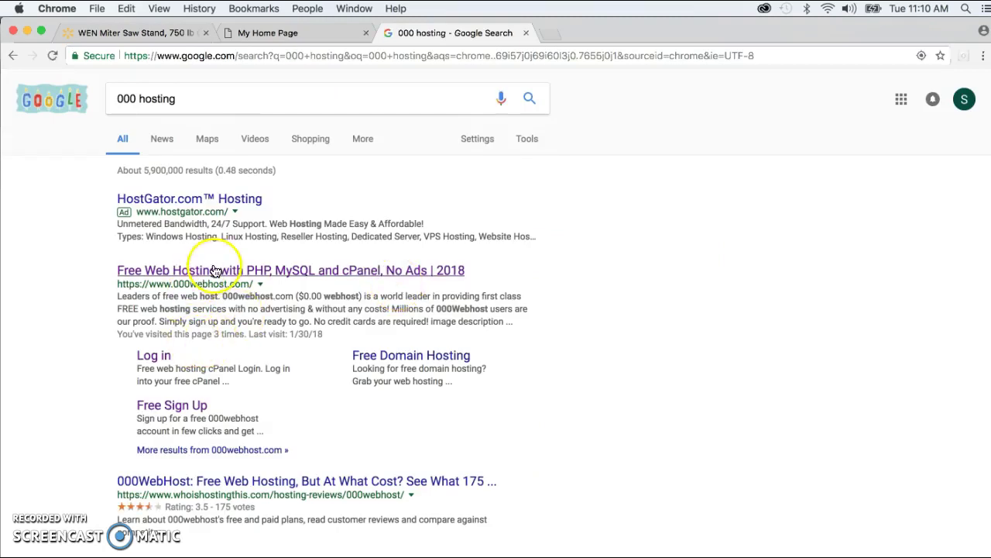
pyautogui.click(217, 271)
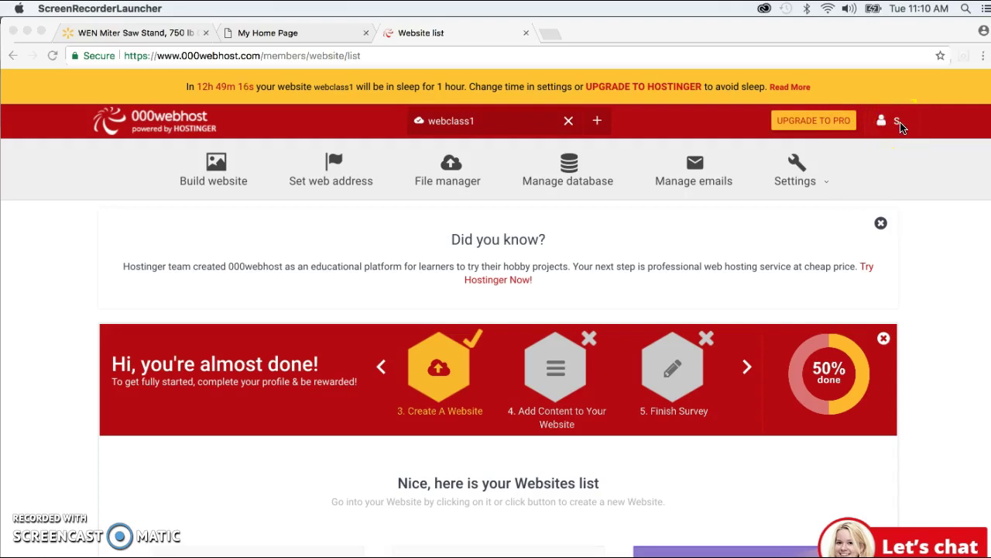
# Open My profile from the account avatar menu and look through its sections.
pyautogui.click(883, 124)
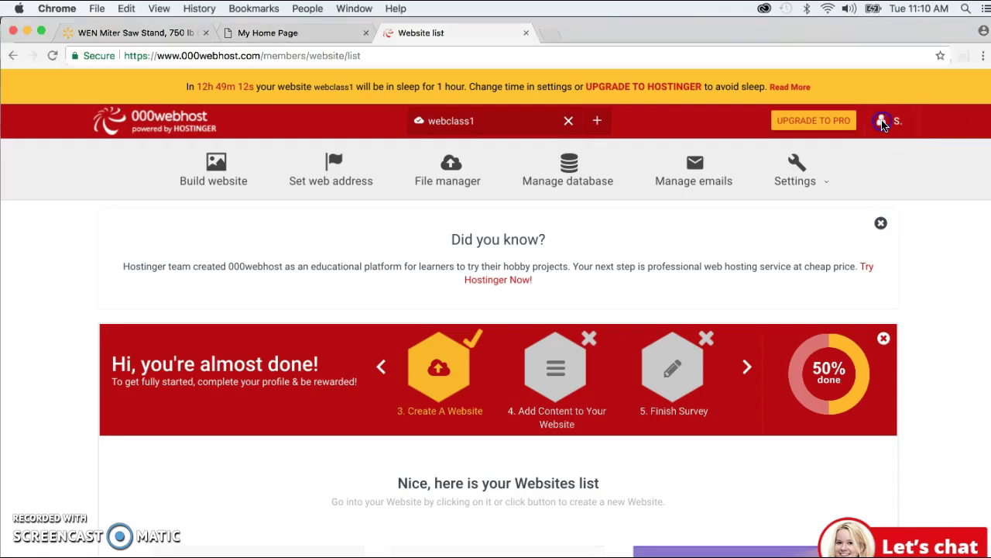
pyautogui.click(883, 122)
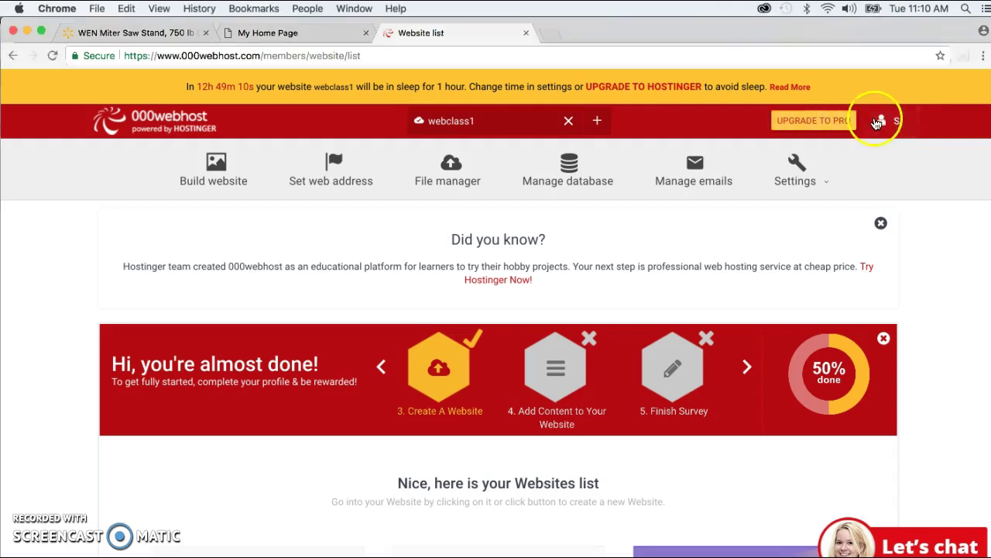
pyautogui.click(881, 124)
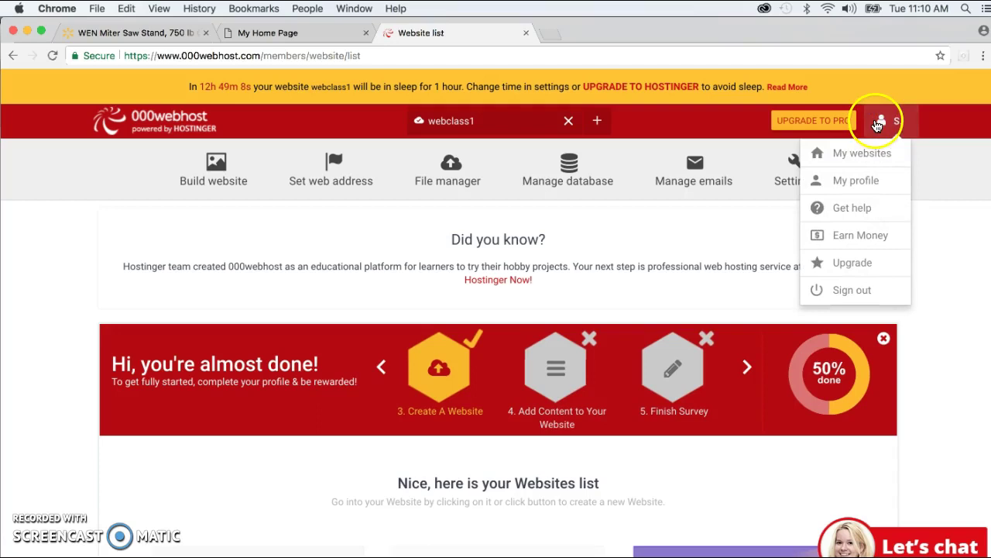
pyautogui.click(860, 182)
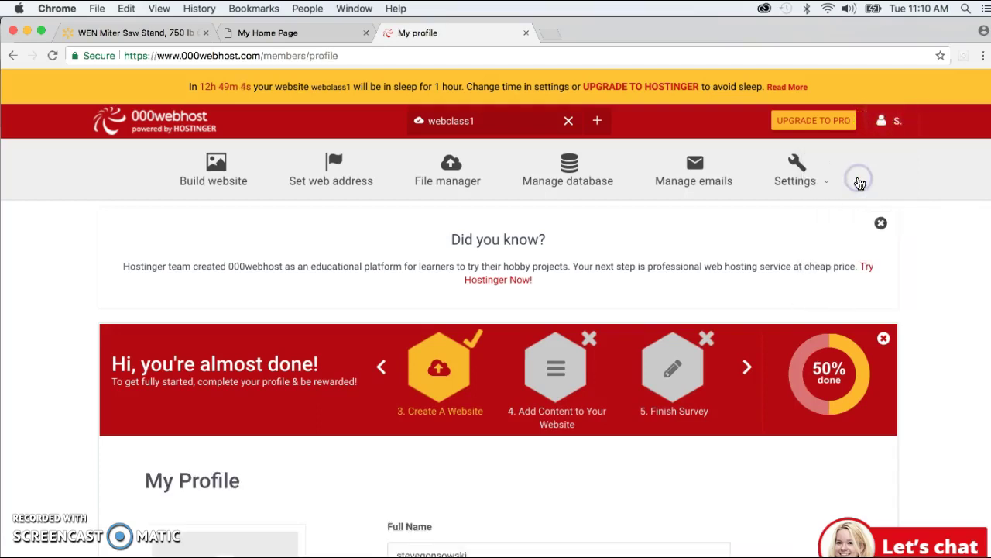
pyautogui.scroll(-5, 629, 324)
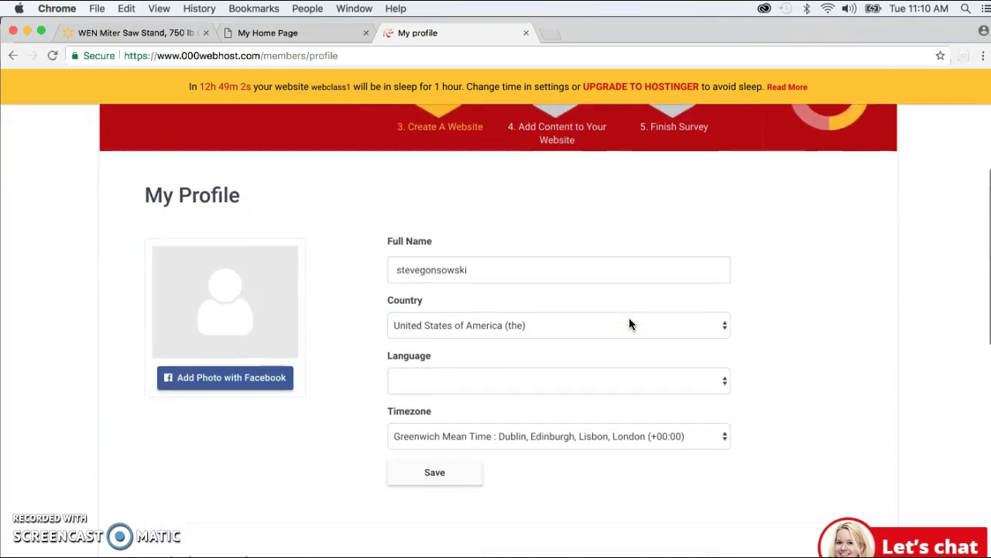
pyautogui.scroll(-5, 629, 324)
pyautogui.click(447, 375)
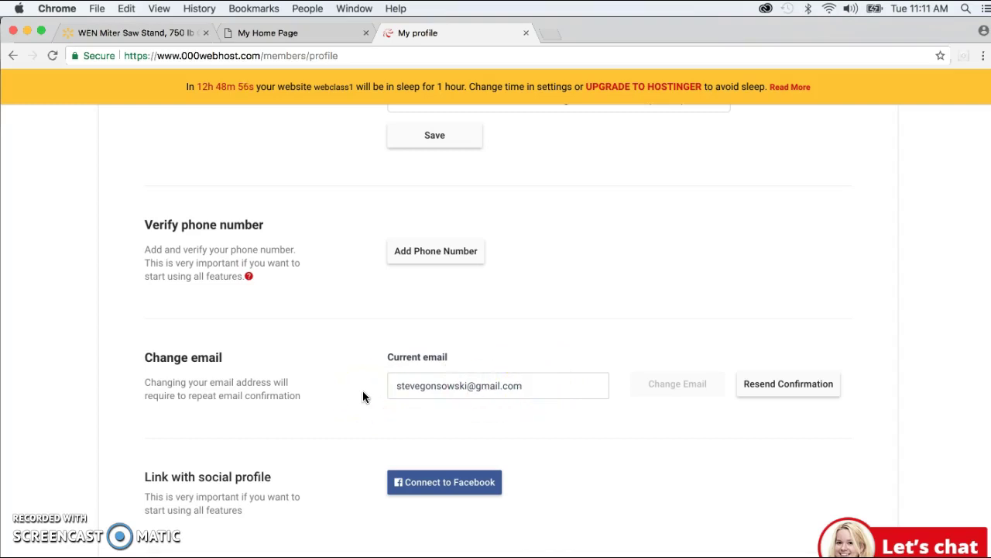
pyautogui.scroll(10, 390, 336)
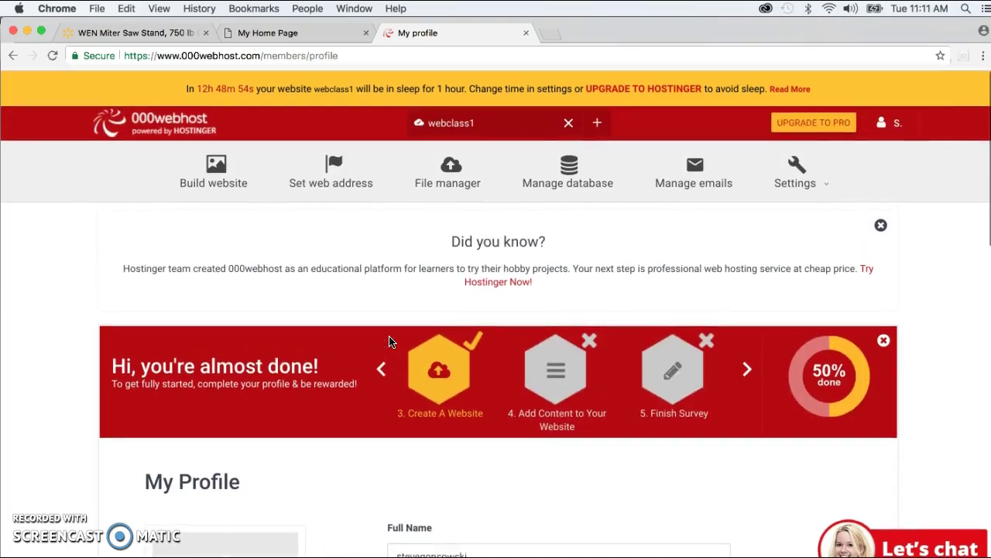
# Open the General settings for webclass1.000webhostapp.com and scroll down to its FTP details.
pyautogui.click(794, 179)
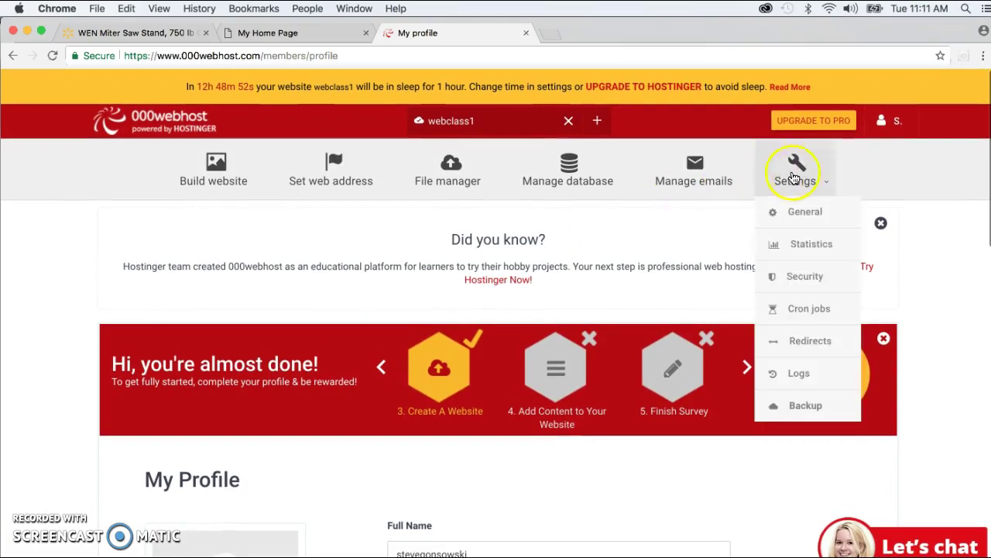
pyautogui.click(801, 217)
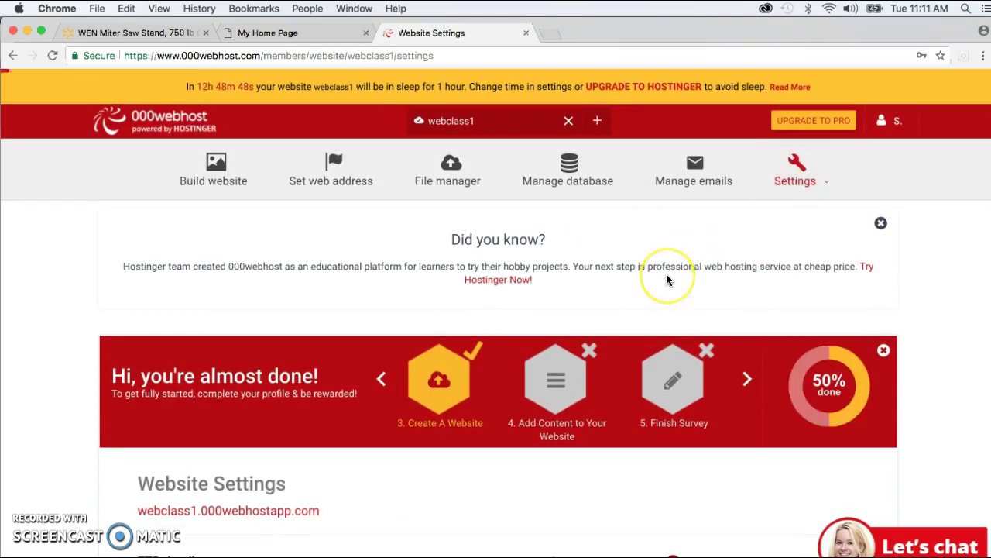
pyautogui.scroll(-5, 667, 277)
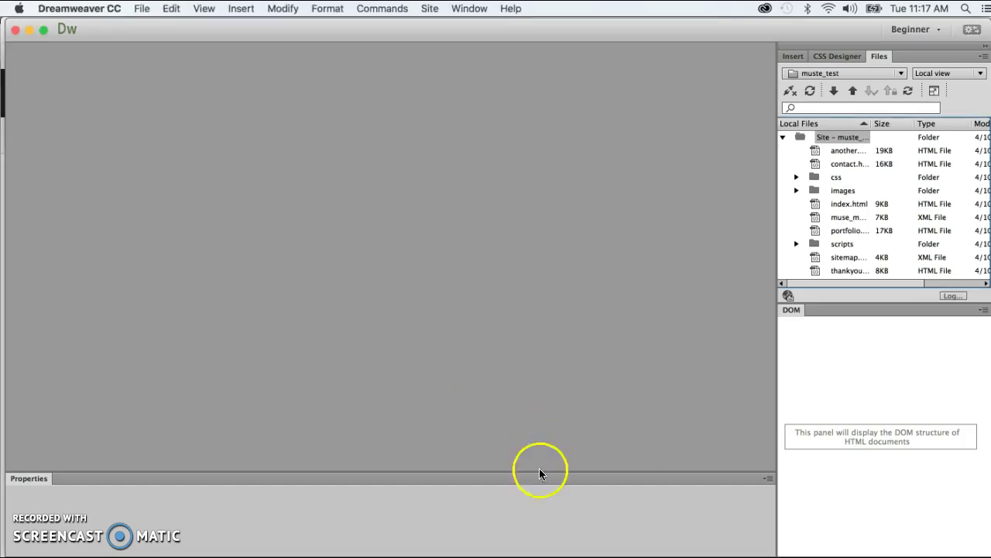
# Launch Dreamweaver CC by searching 'dream' in Spotlight.
pyautogui.click(964, 10)
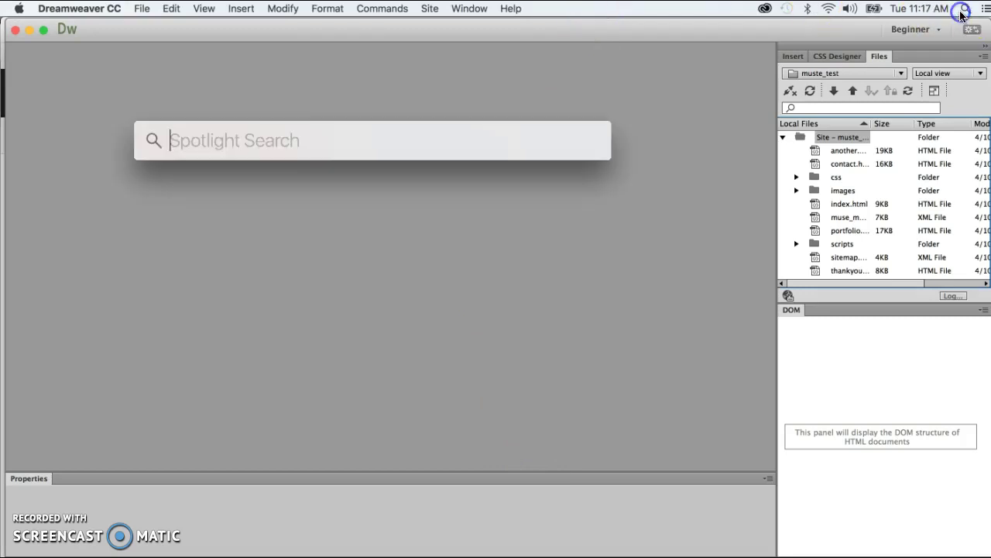
pyautogui.write('d')
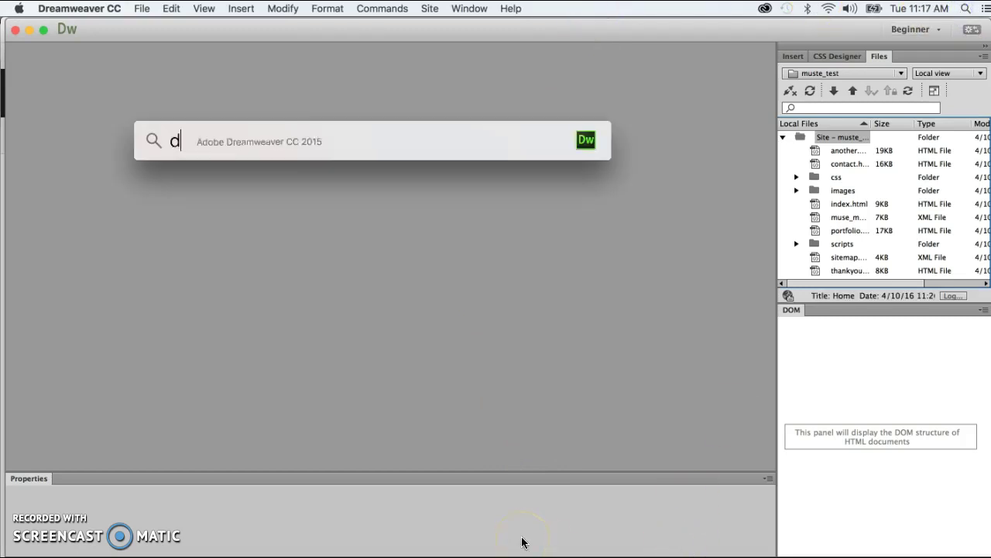
pyautogui.write('ream')
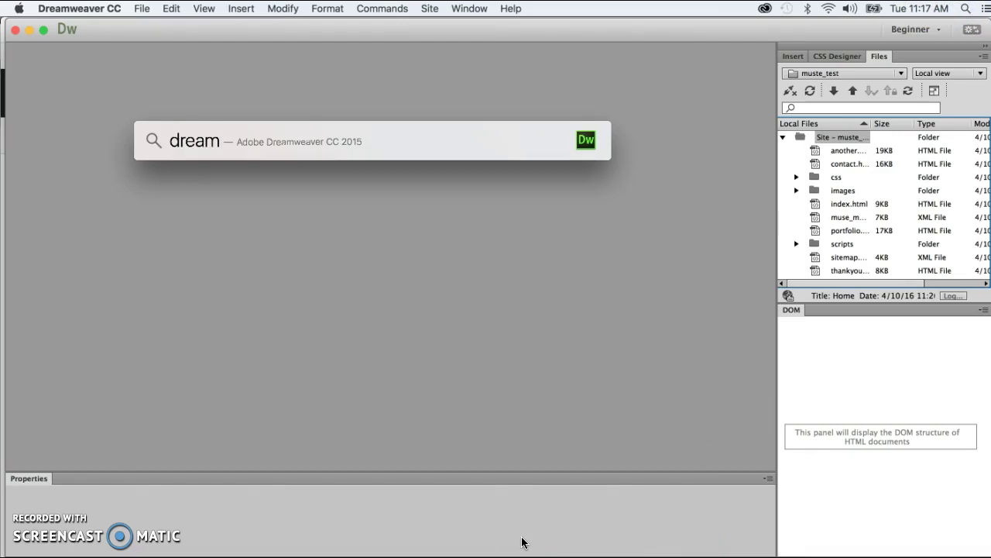
pyautogui.press('Return')
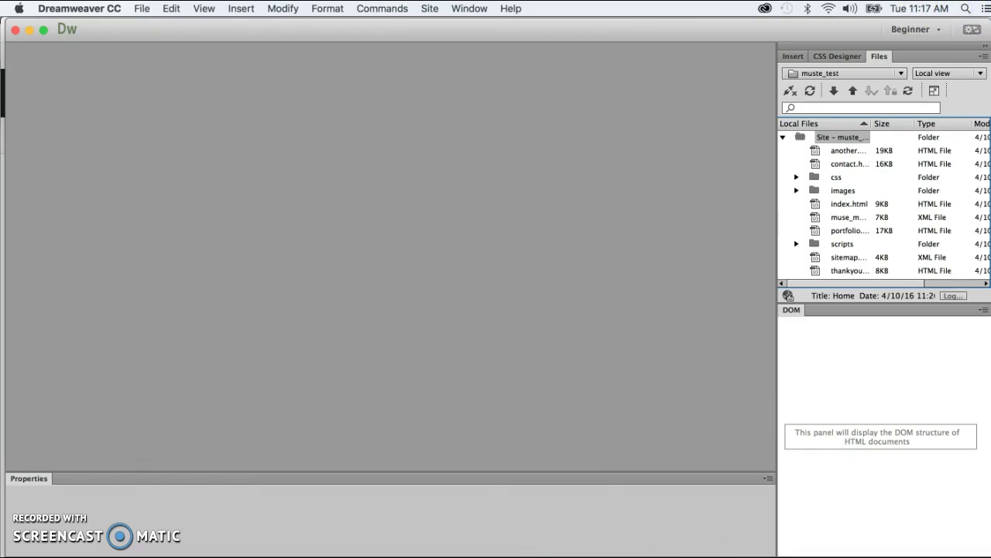
# Switch to the Beginner workspace and reset it to its default panels.
pyautogui.click(910, 30)
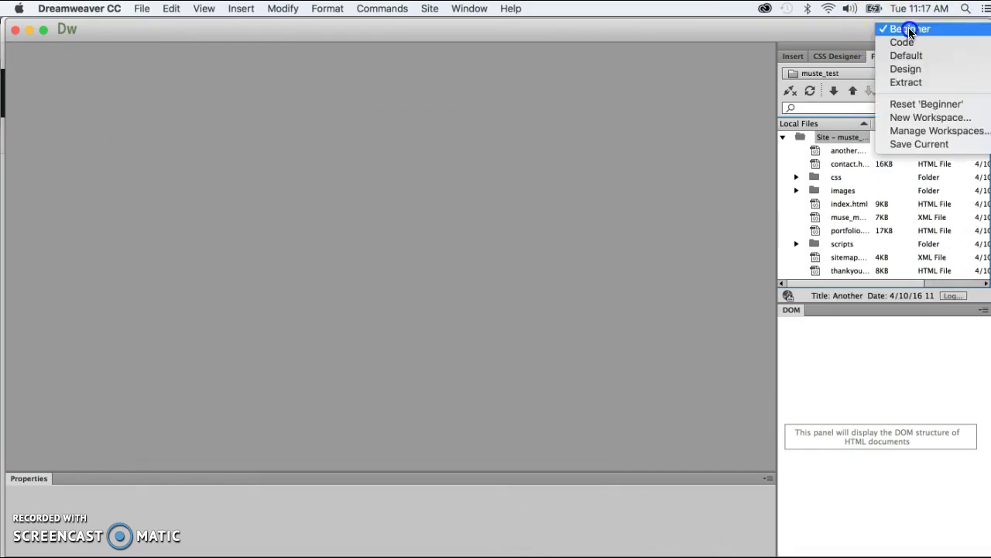
pyautogui.click(910, 29)
pyautogui.click(911, 30)
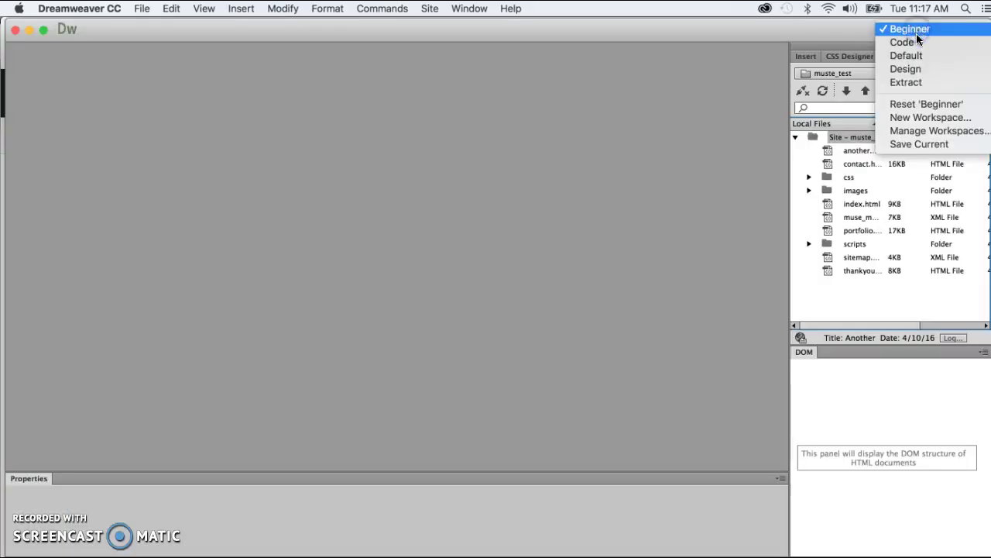
pyautogui.click(916, 104)
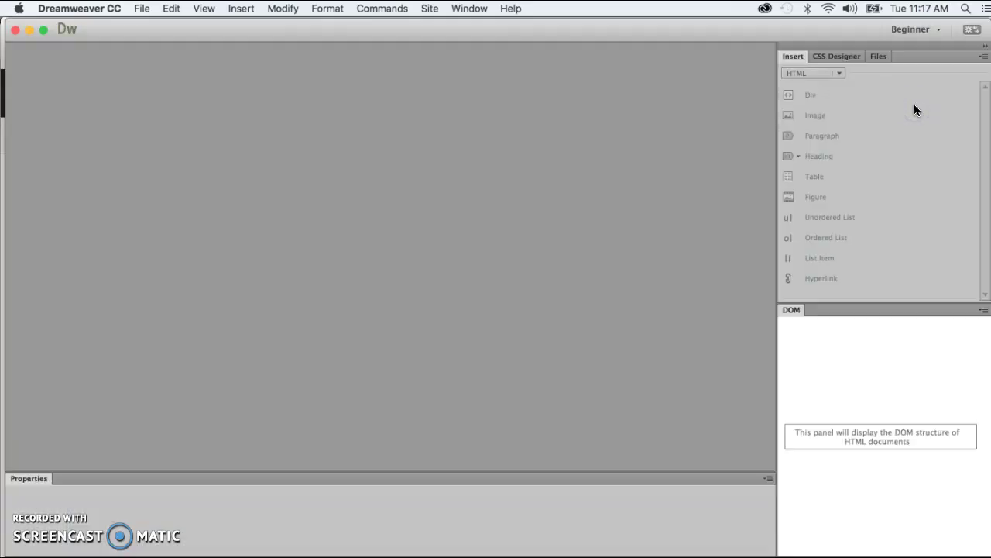
pyautogui.click(431, 9)
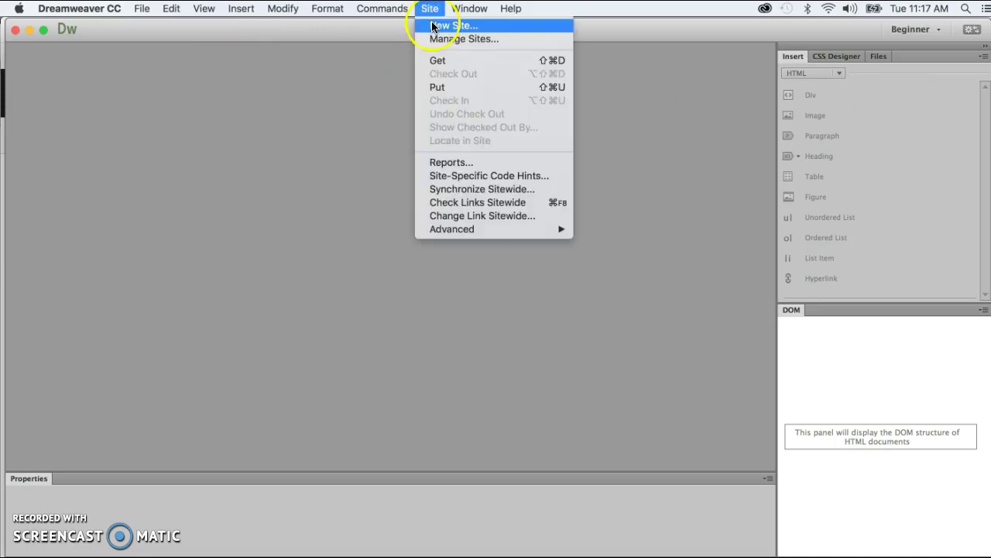
# Start a new site named html_site and open the local folder browser.
pyautogui.click(431, 24)
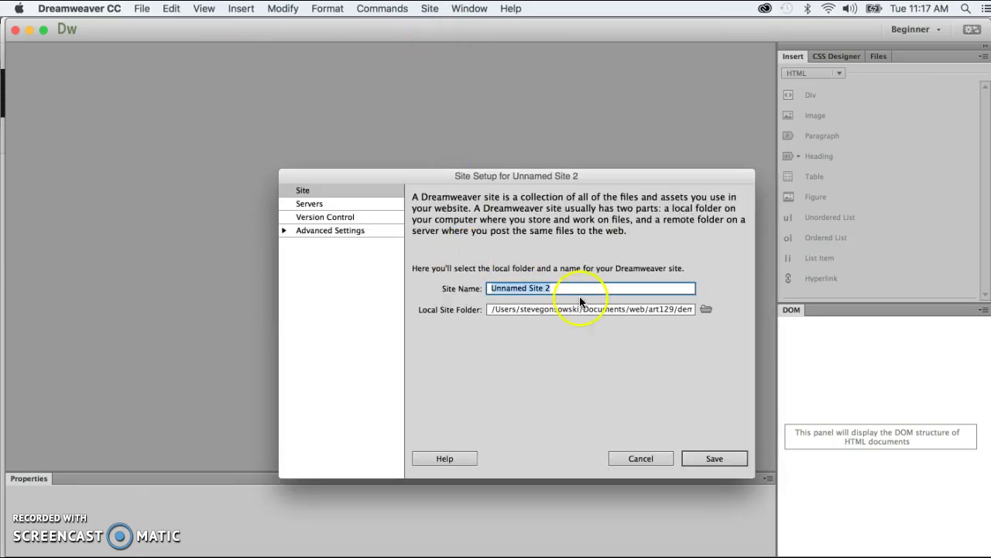
pyautogui.write('site')
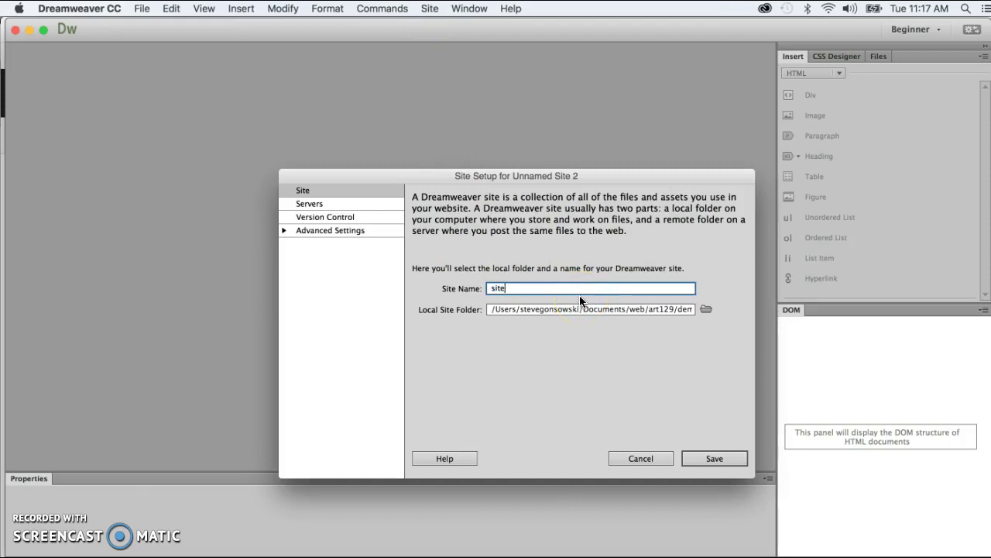
pyautogui.press('BackSpace')
pyautogui.press('BackSpace')
pyautogui.press('BackSpace')
pyautogui.write('html_site')
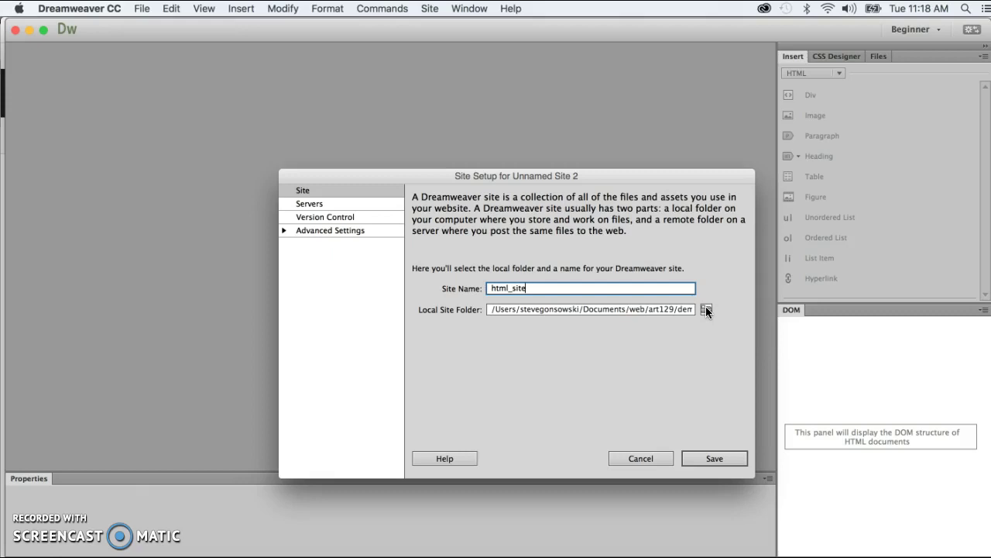
pyautogui.click(667, 308)
# Set html_site's Local Site Folder to the finished HTML site folder.
pyautogui.click(705, 309)
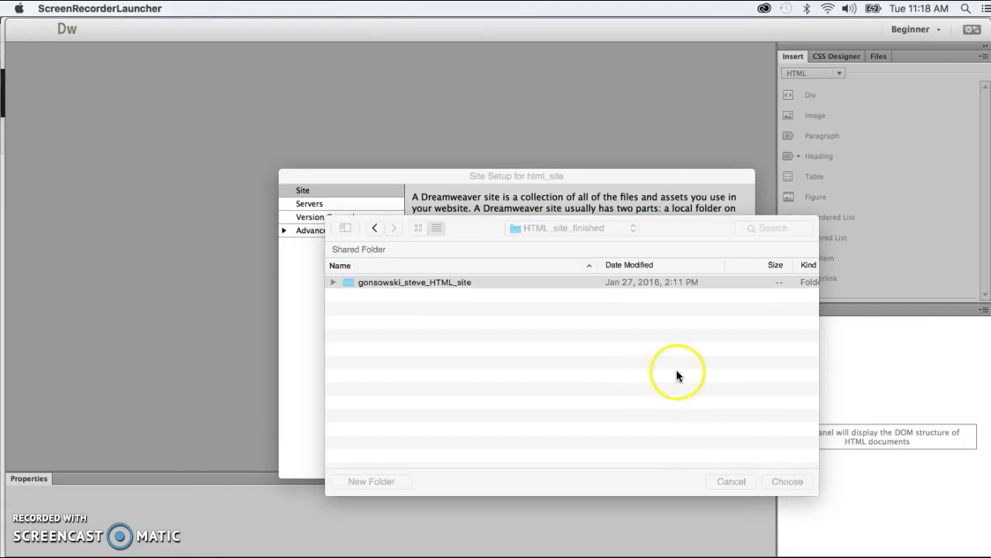
pyautogui.click(676, 369)
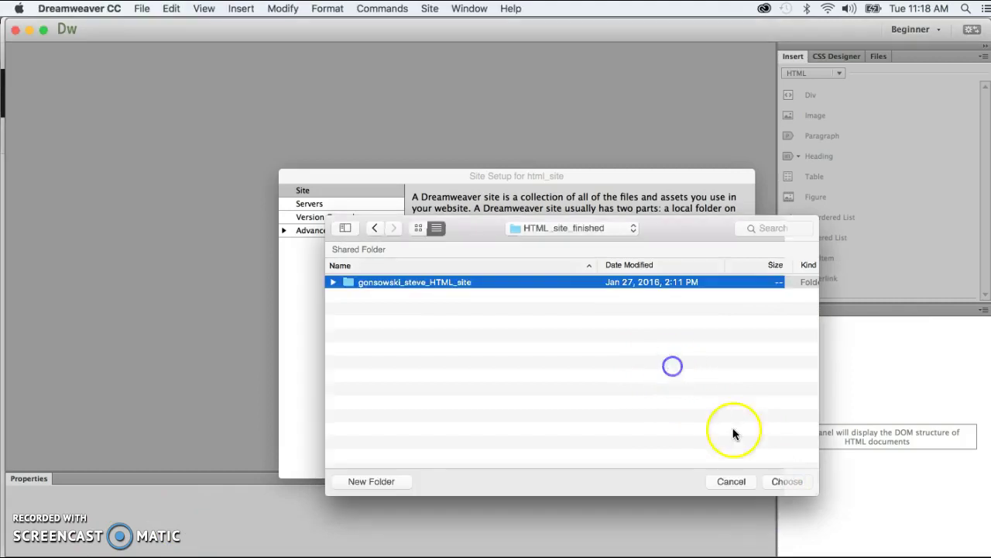
pyautogui.click(784, 482)
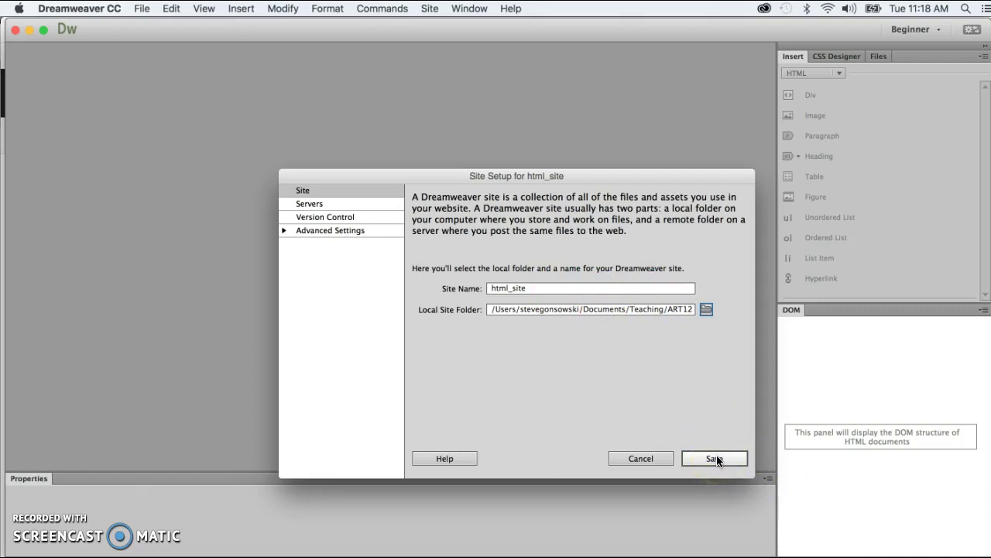
# Add a new server named na to html_site's Servers list.
pyautogui.click(307, 205)
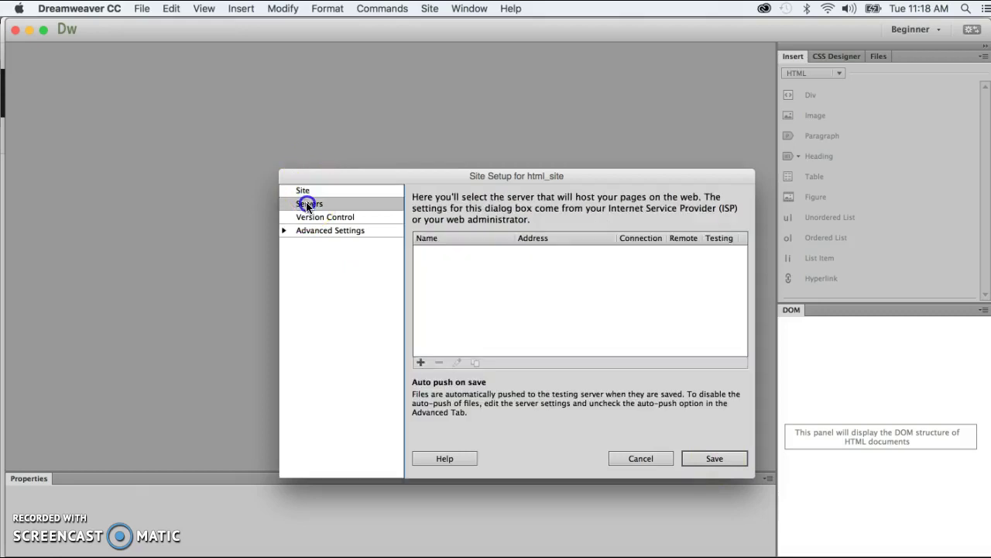
pyautogui.click(421, 362)
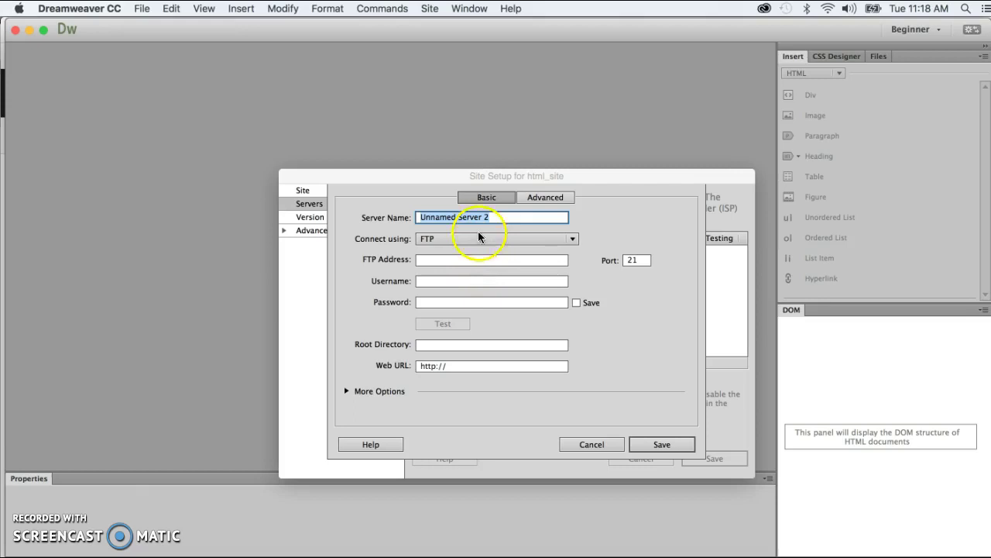
pyautogui.click(502, 217)
pyautogui.press('super+a')
pyautogui.write('no')
pyautogui.press('BackSpace')
pyautogui.write('a')
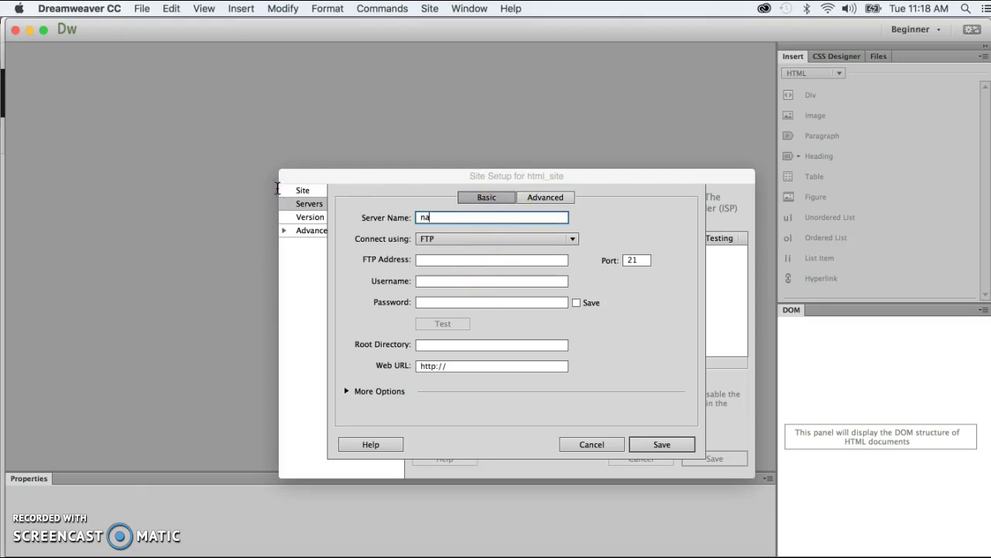
pyautogui.click(424, 260)
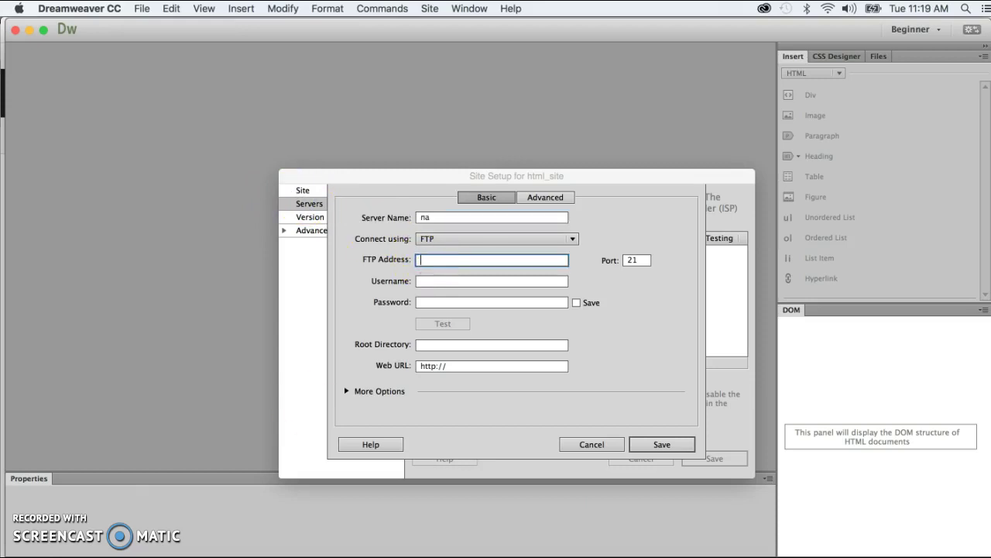
pyautogui.press('super+Tab')
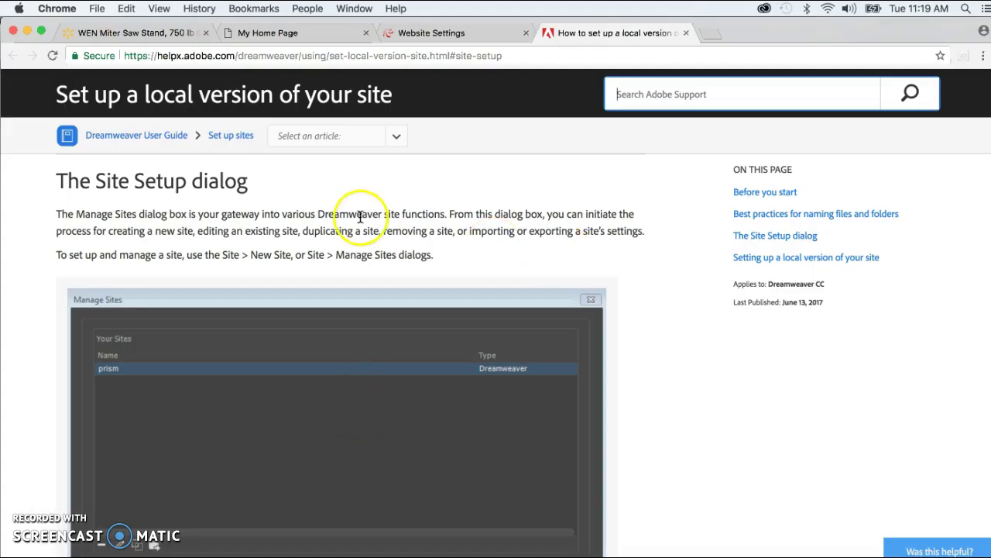
# Select the FTP host name files.000webhost.com on the Website Settings page.
pyautogui.click(407, 31)
pyautogui.click(636, 379)
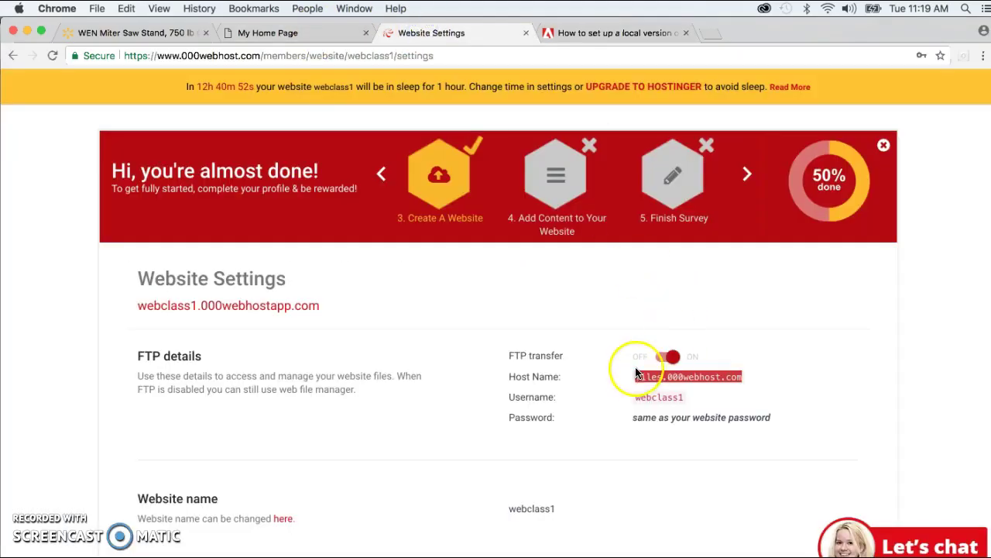
pyautogui.click(682, 380)
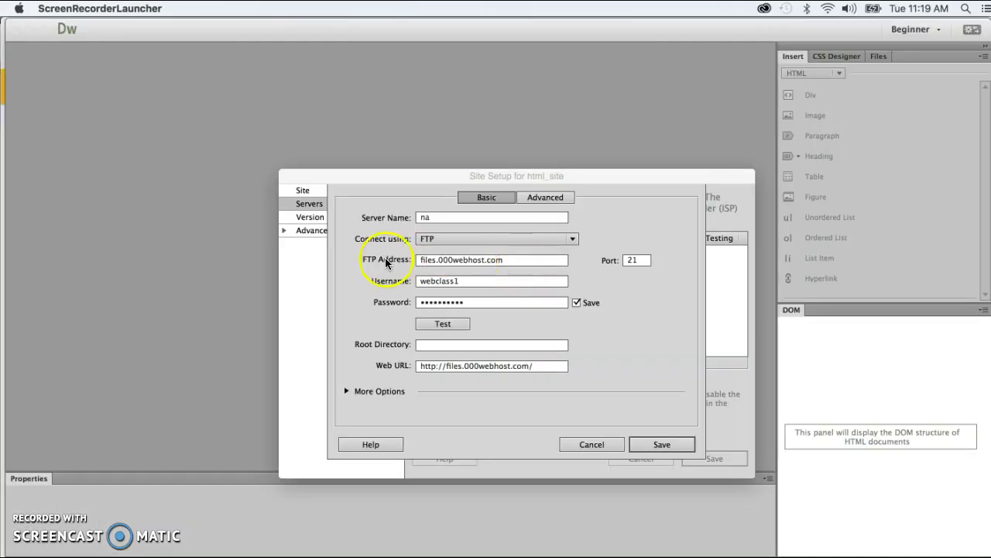
# Enter FTP address files.000webhost.com, the account username and password for server na.
pyautogui.click(514, 260)
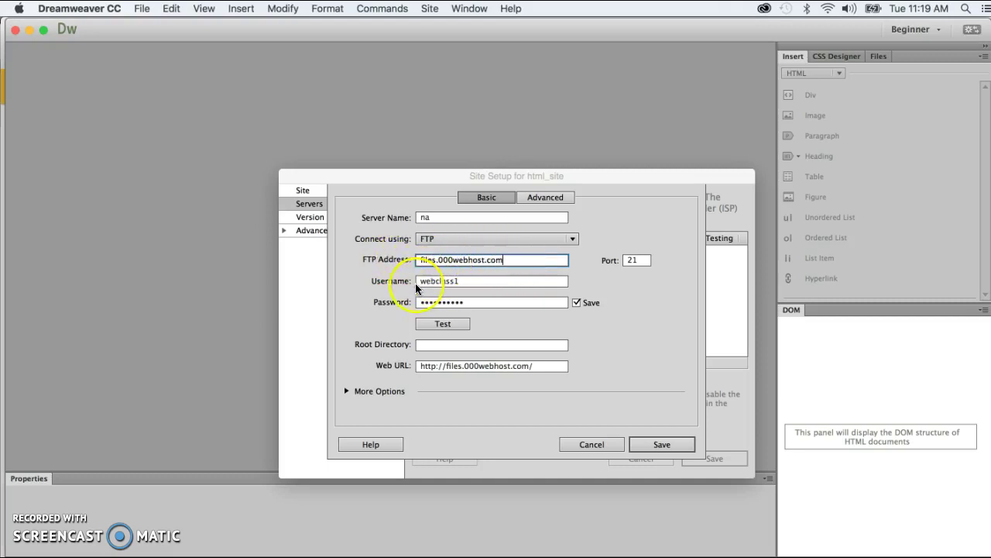
pyautogui.click(470, 281)
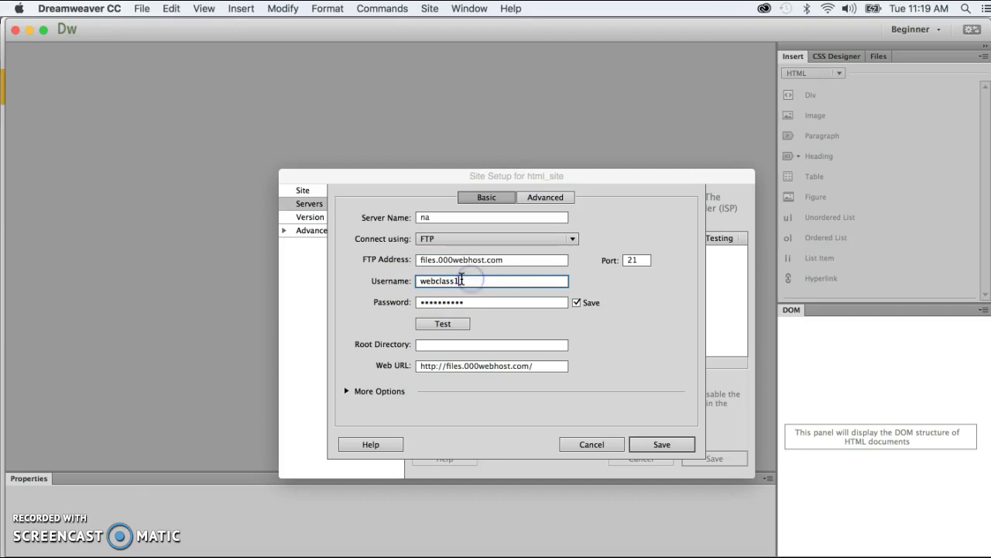
pyautogui.click(474, 303)
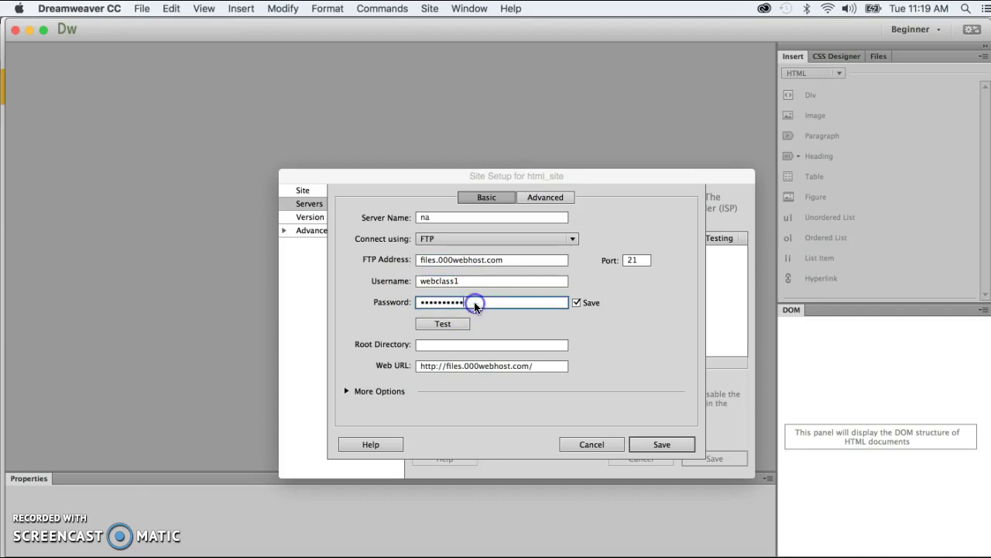
# Test the server connection, dismiss the success message, and test it again.
pyautogui.click(443, 325)
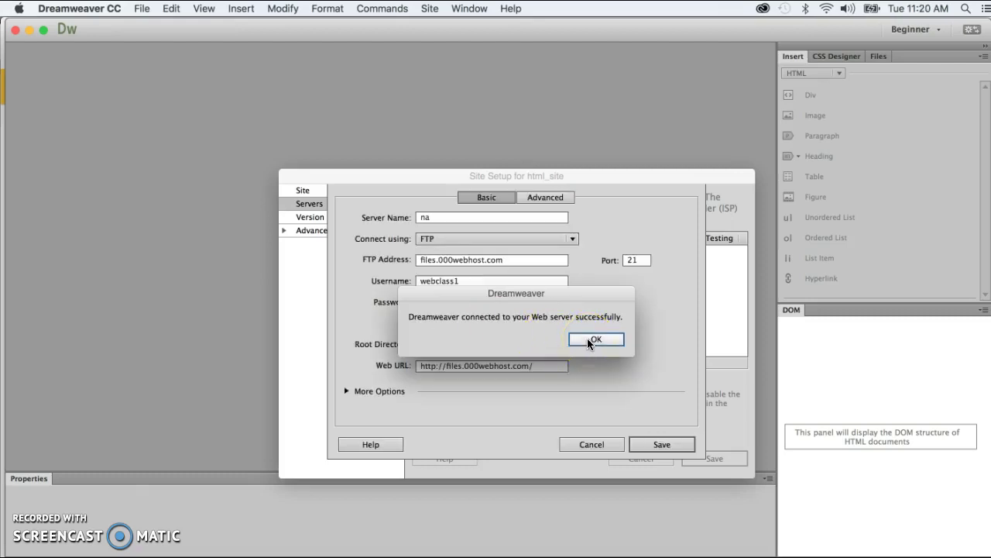
pyautogui.click(585, 294)
pyautogui.moveTo(589, 293); pyautogui.dragTo(513, 324)
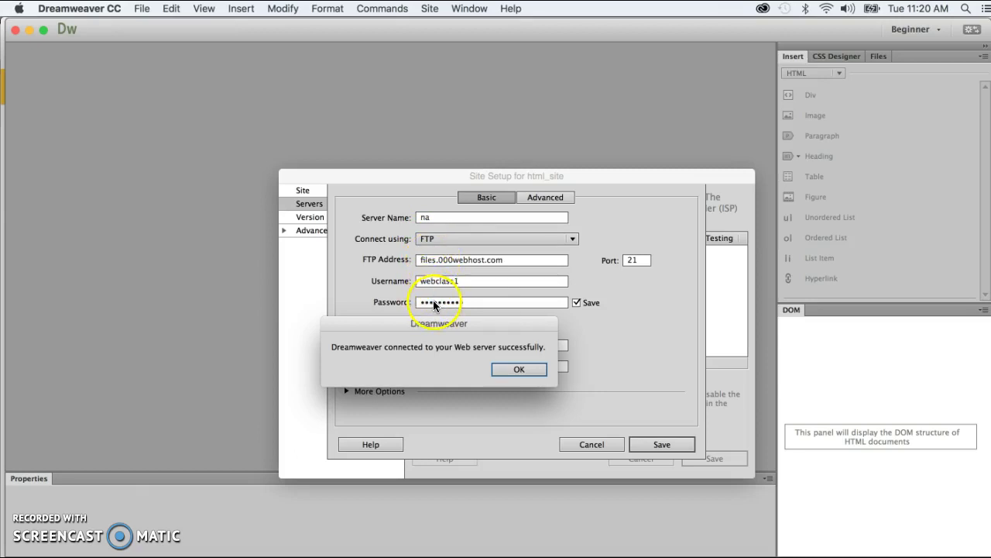
pyautogui.click(508, 368)
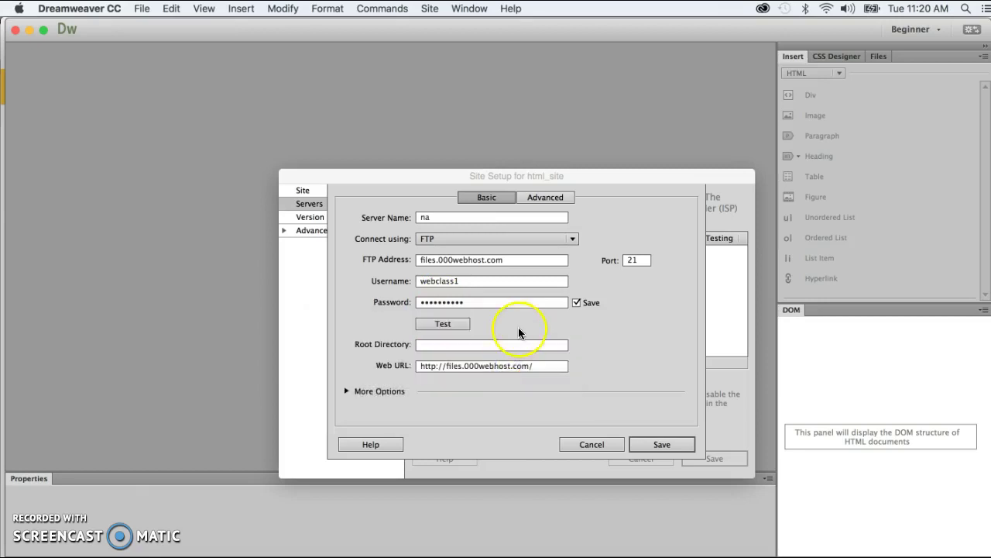
pyautogui.click(427, 324)
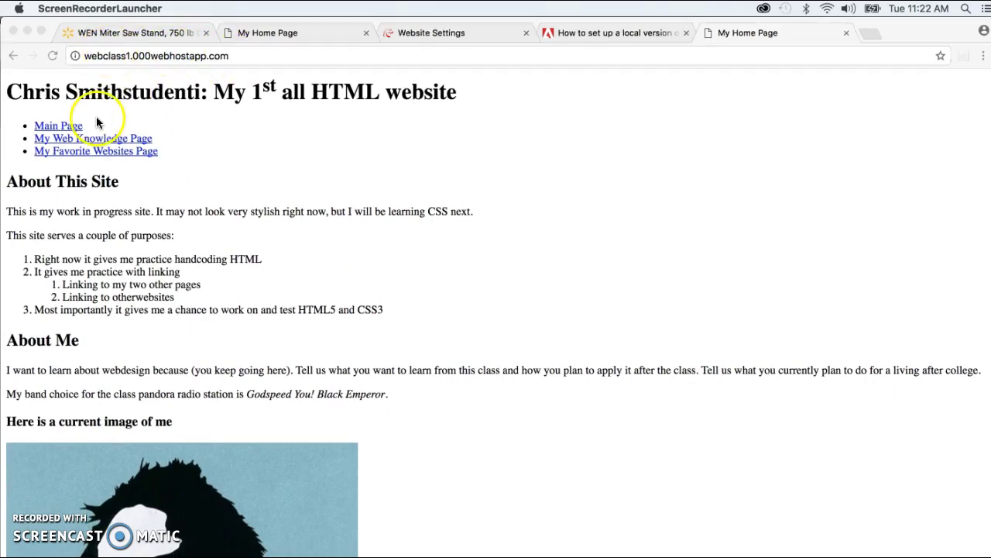
# Scroll the live homepage, then open the My Web Knowledge Page (know.html).
pyautogui.scroll(-8, 198, 335)
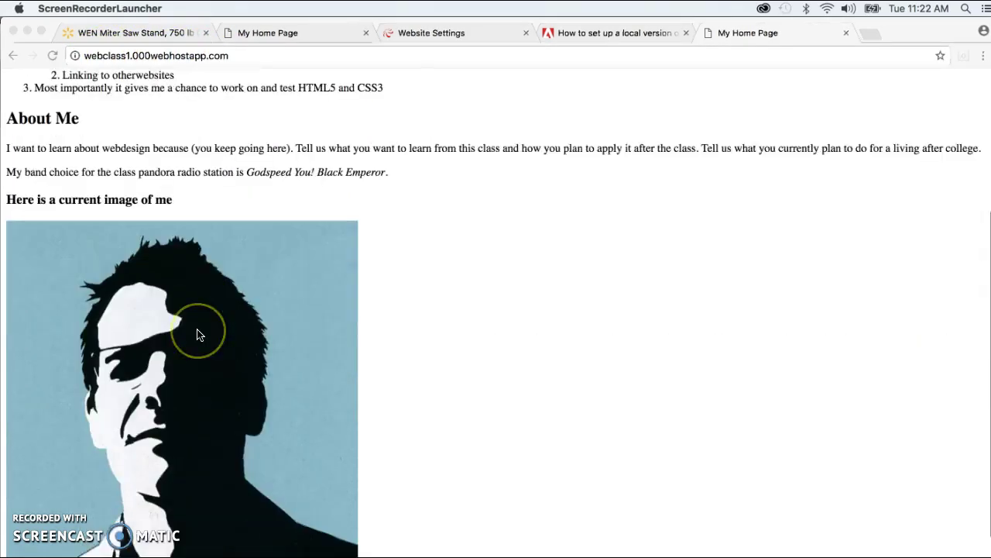
pyautogui.scroll(-1, 197, 334)
pyautogui.click(66, 135)
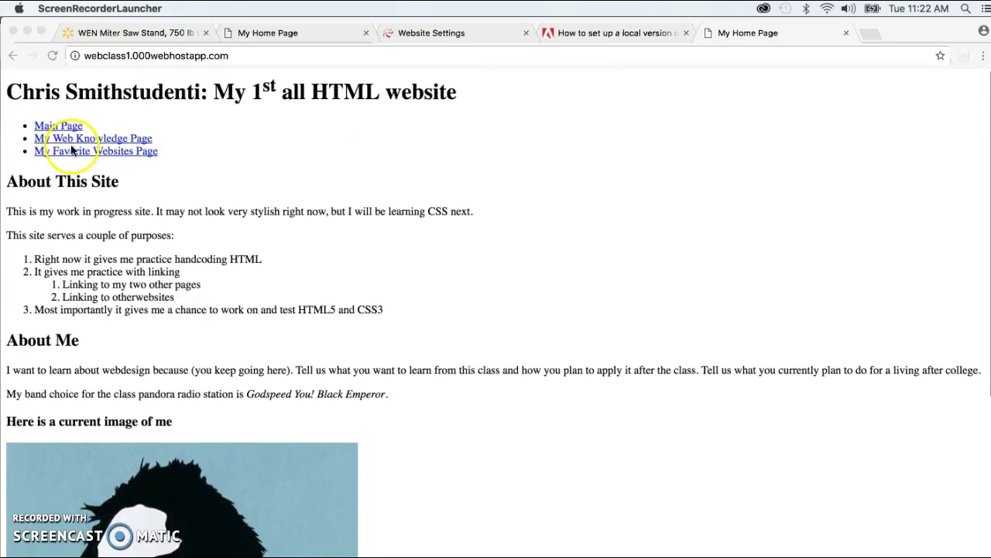
pyautogui.click(87, 140)
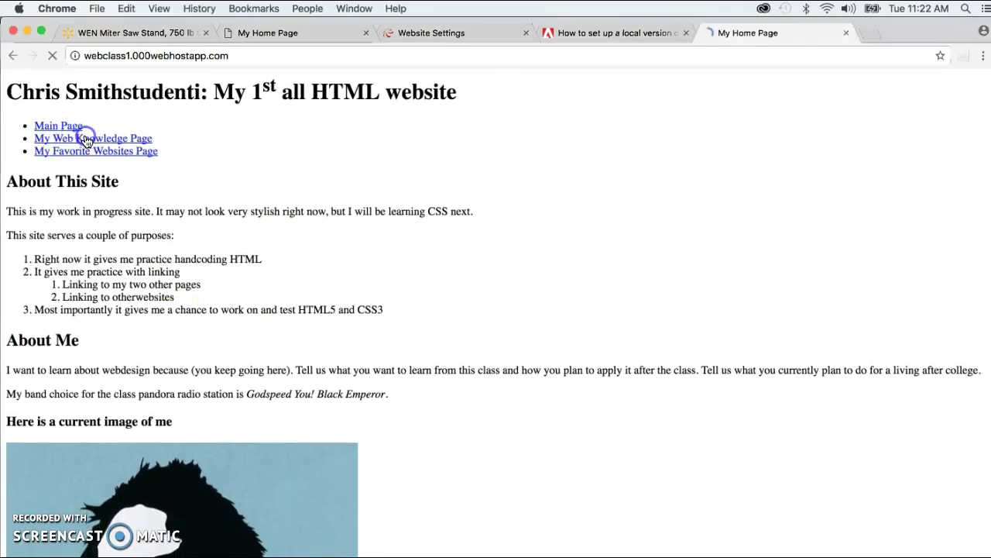